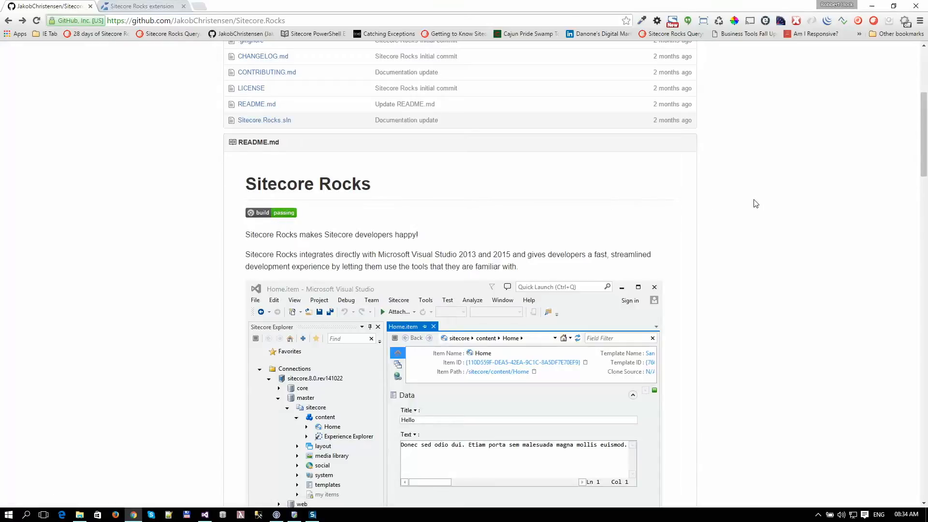
# - Look through the README of the original Sitecore.Rocks repository and fork the repository to the own GitHub account
pyautogui.scroll(-2, 756, 203)
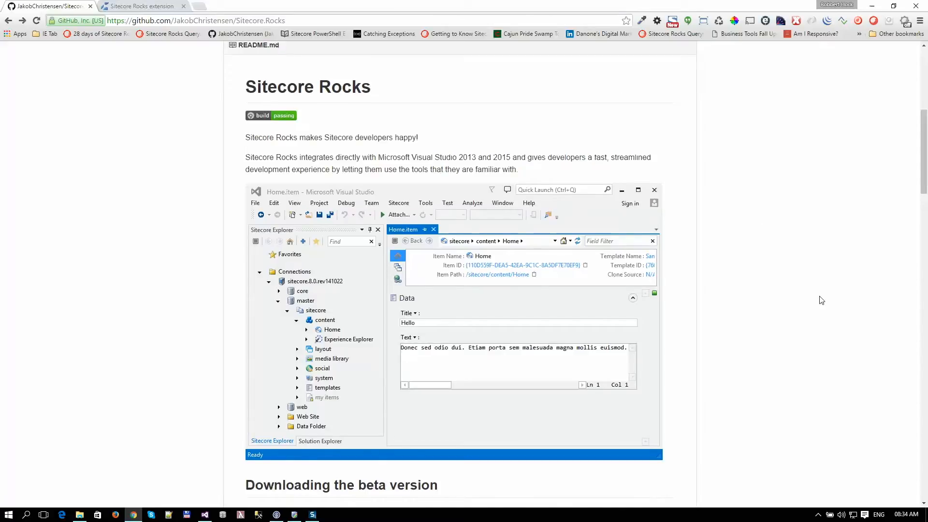
pyautogui.scroll(-2, 825, 300)
pyautogui.scroll(-1, 835, 301)
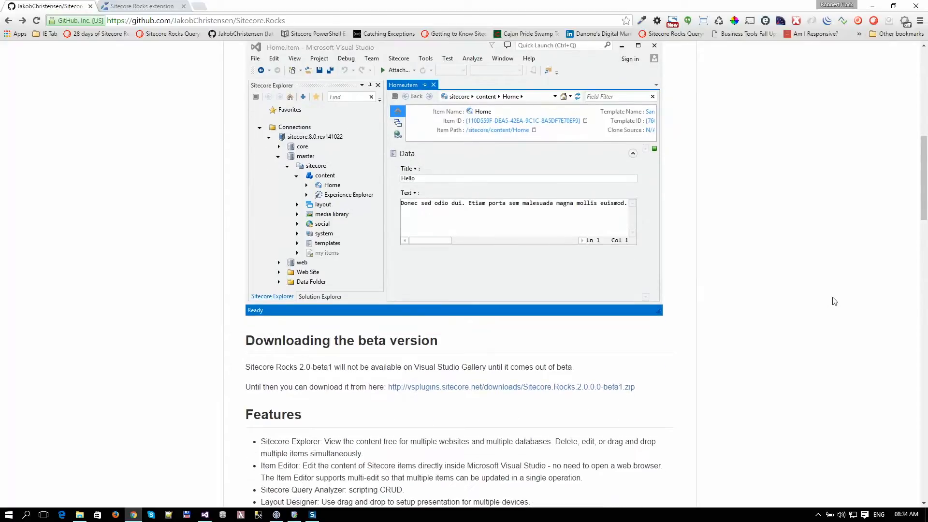
pyautogui.scroll(11, 835, 301)
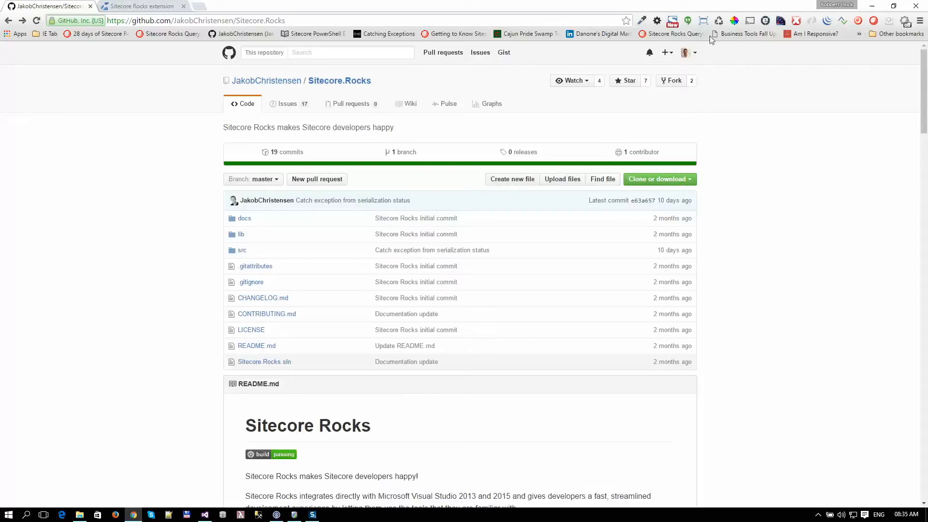
pyautogui.click(675, 83)
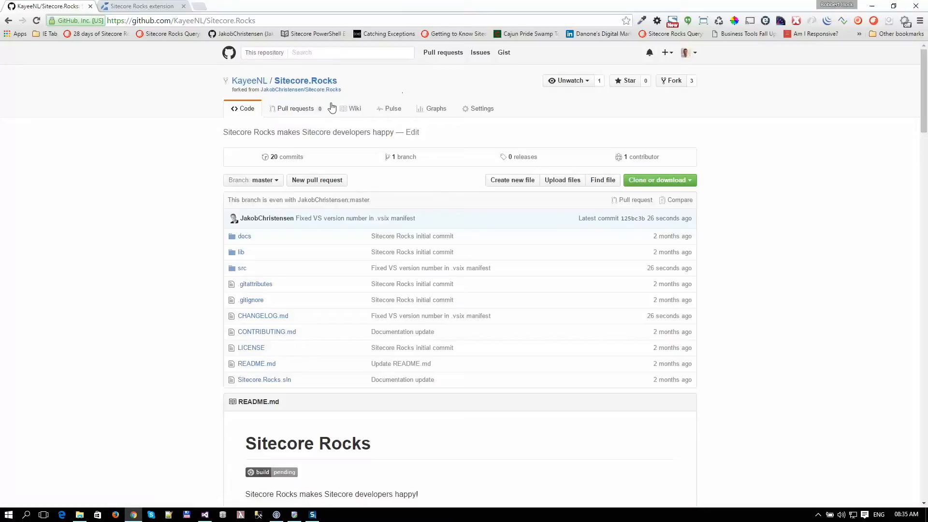
# - Copy the fork's HTTPS clone URL and enter it as the source of a new clone in SourceTree
pyautogui.click(692, 183)
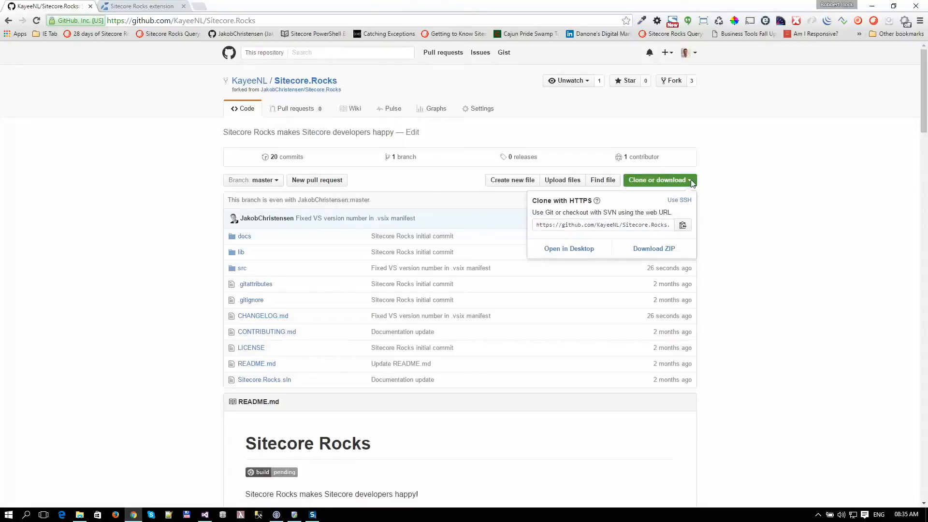
pyautogui.click(683, 225)
pyautogui.click(276, 515)
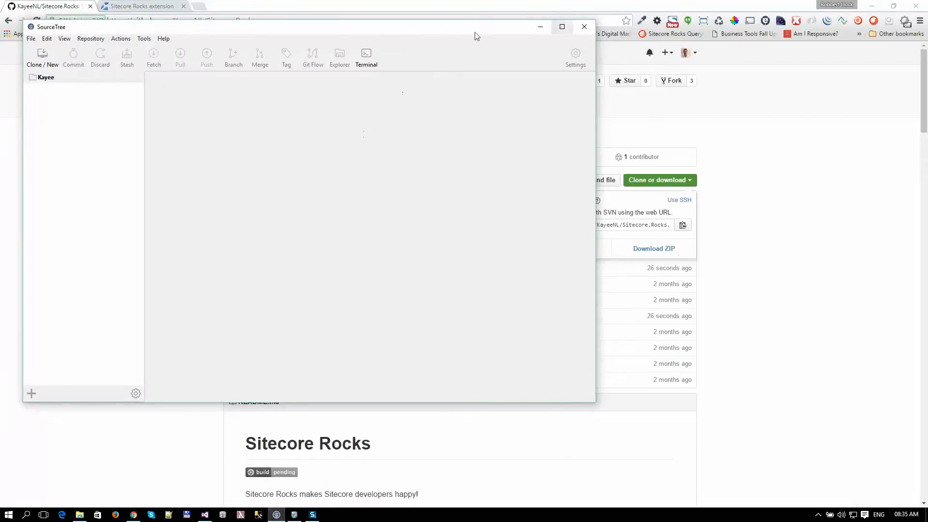
pyautogui.click(562, 27)
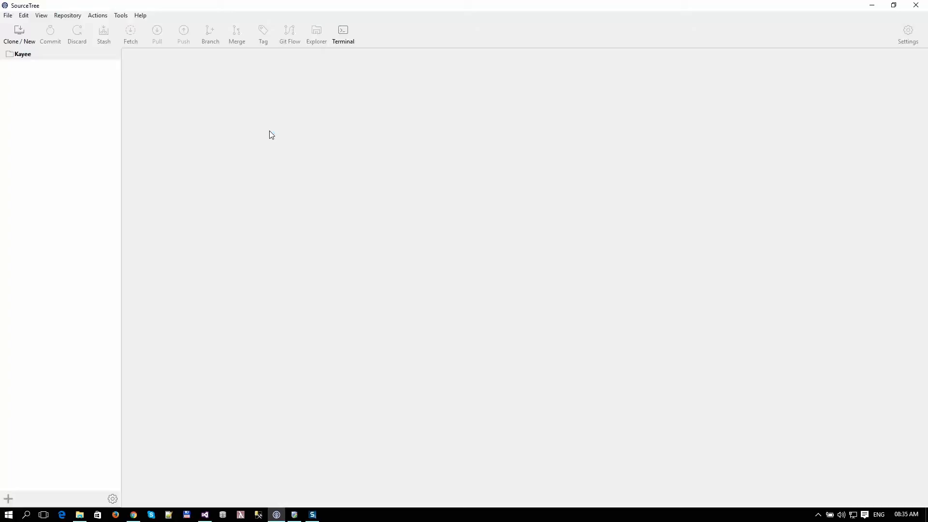
pyautogui.click(21, 35)
pyautogui.write('https://github.com/KayeeNL/Sitecore.Rocks.git')
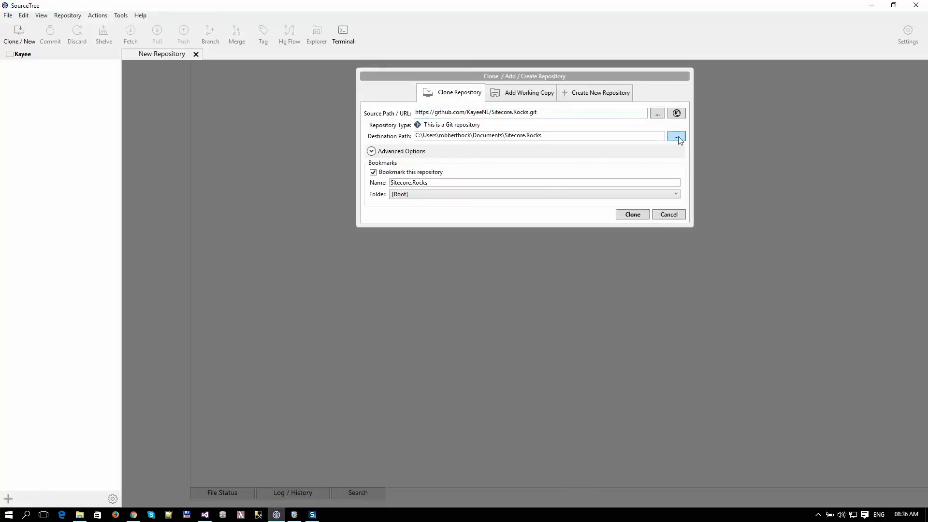
# - Set the clone's destination path to C:\Projects\Kayee
pyautogui.click(677, 138)
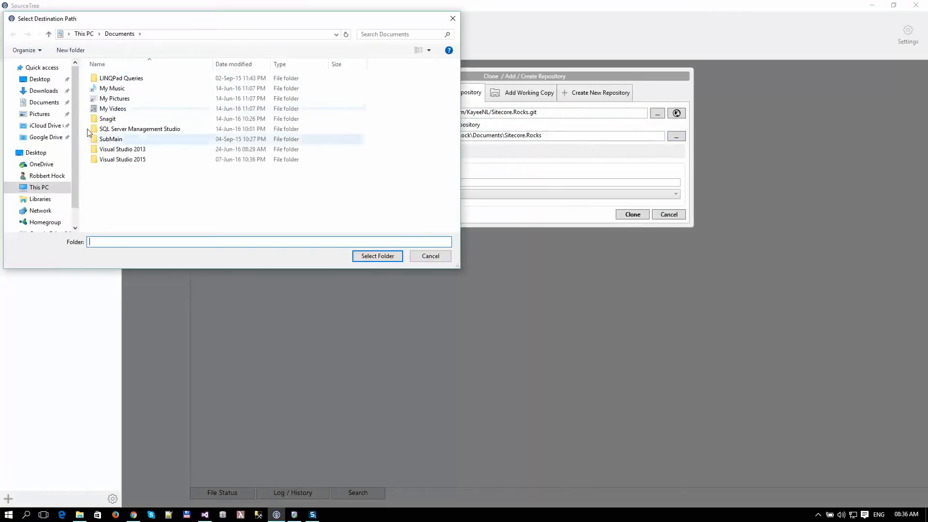
pyautogui.click(13, 188)
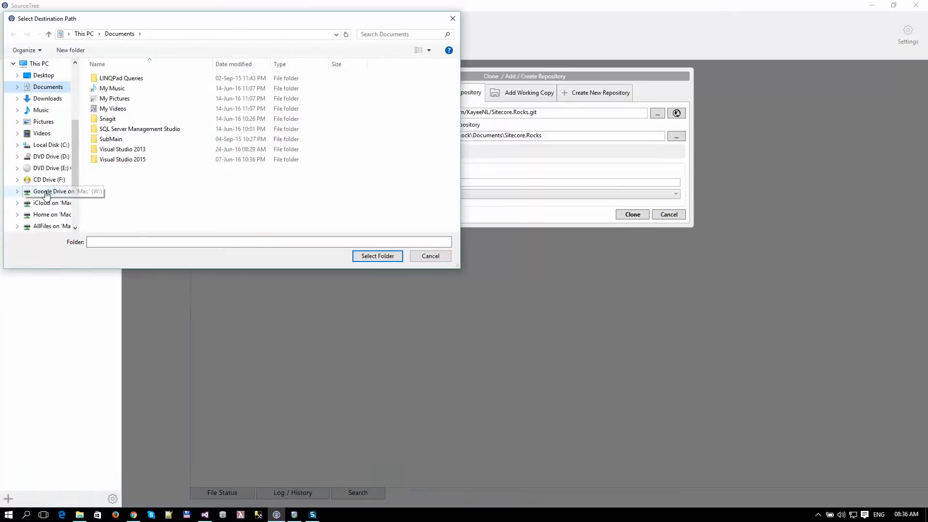
pyautogui.click(63, 144)
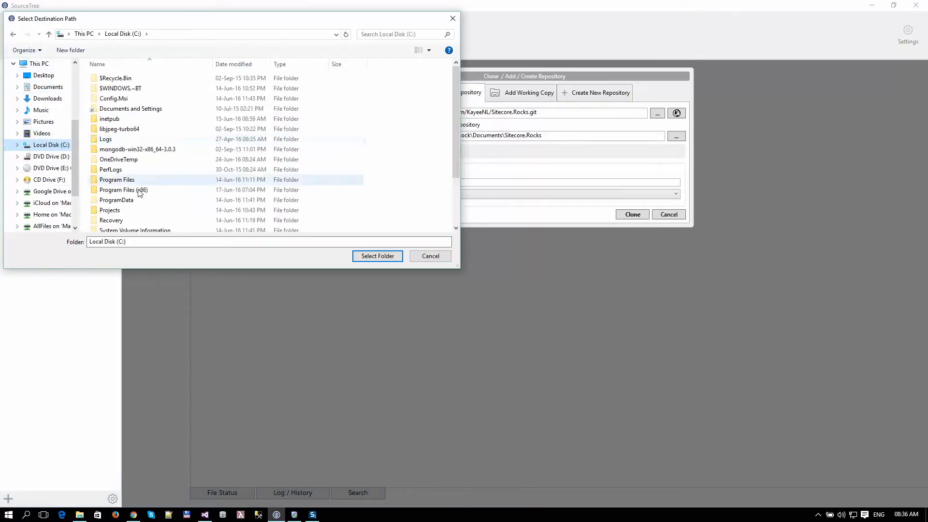
pyautogui.doubleClick(113, 210)
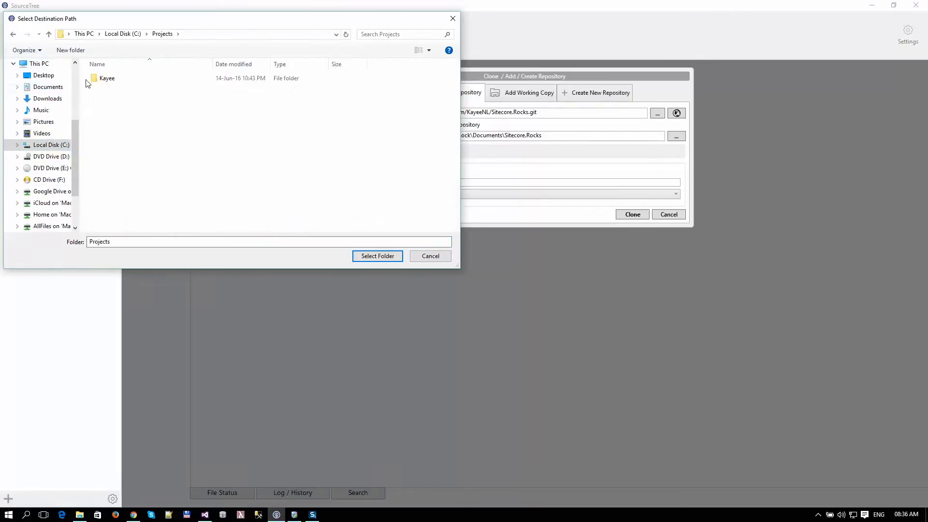
pyautogui.doubleClick(113, 82)
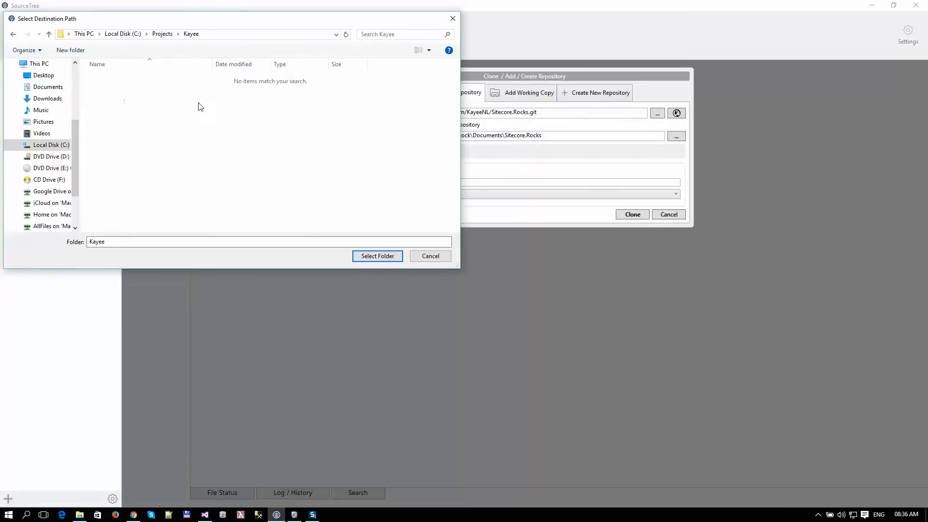
pyautogui.click(385, 261)
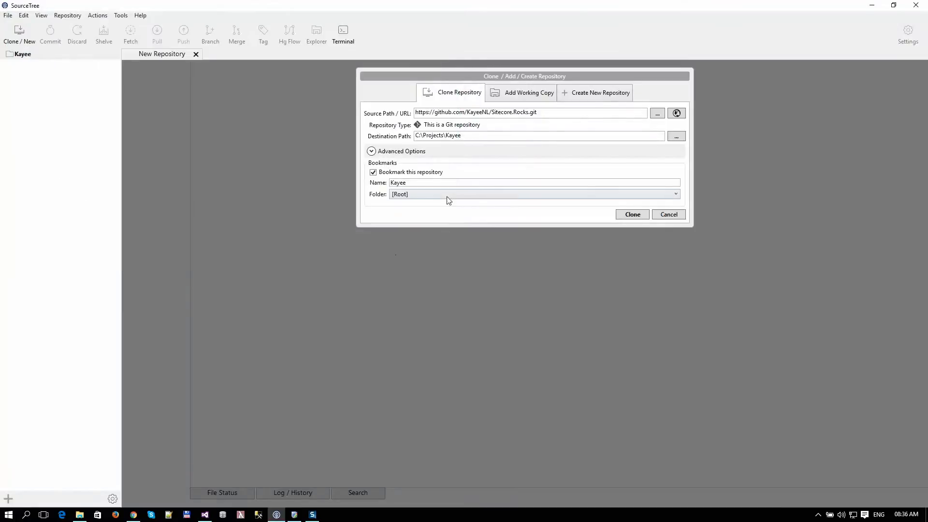
# - File the repository bookmark in the Kayee folder and clone the repository with its full output shown
pyautogui.click(425, 198)
pyautogui.click(420, 211)
pyautogui.click(633, 215)
pyautogui.click(140, 96)
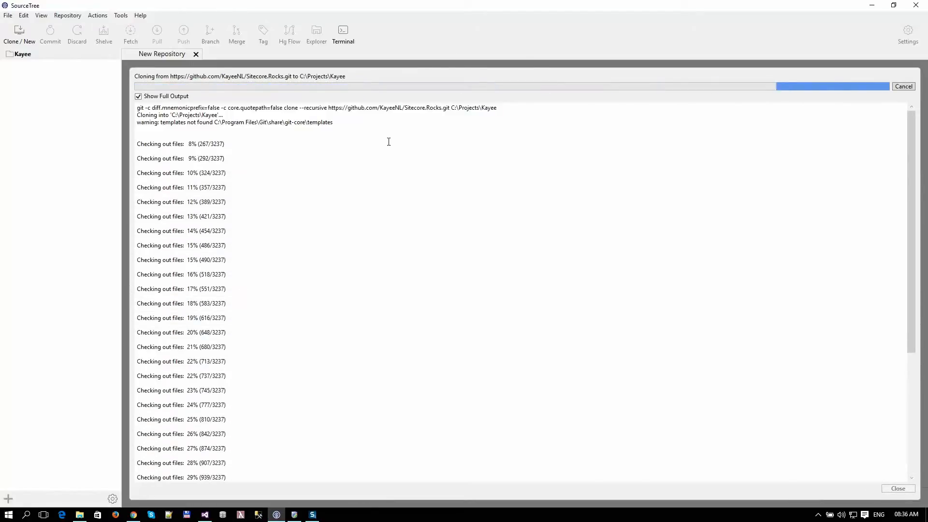
pyautogui.scroll(-7, 522, 256)
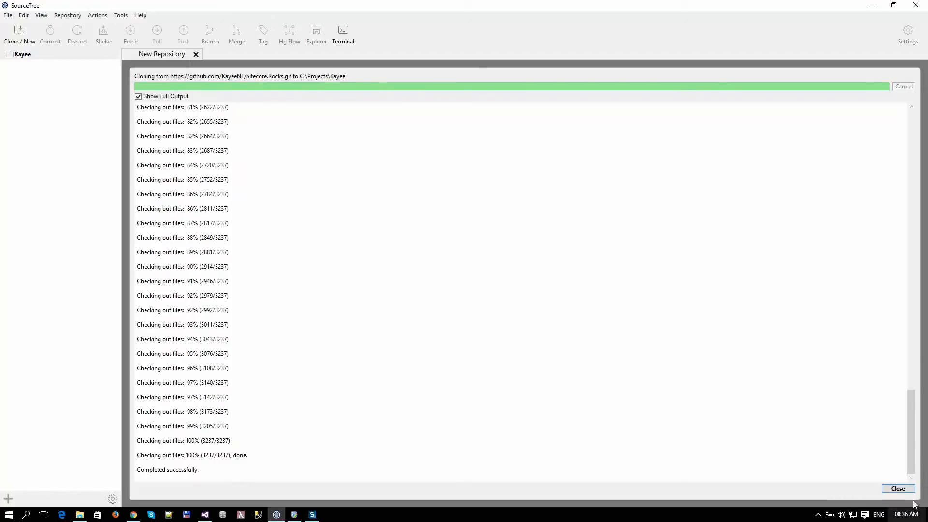
pyautogui.click(898, 489)
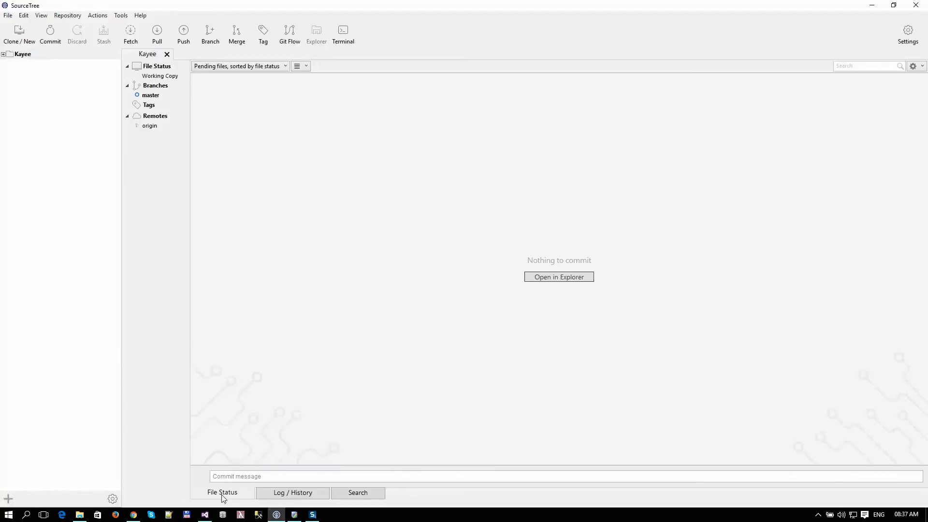
# - Switch to File Explorer and open the cloned repository folder C:\Projects\Kayee
pyautogui.click(79, 515)
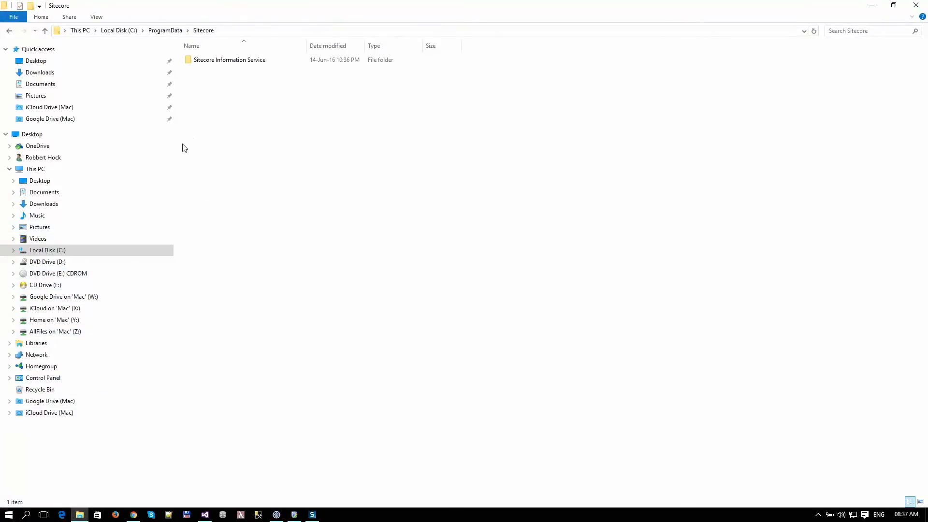
pyautogui.click(51, 250)
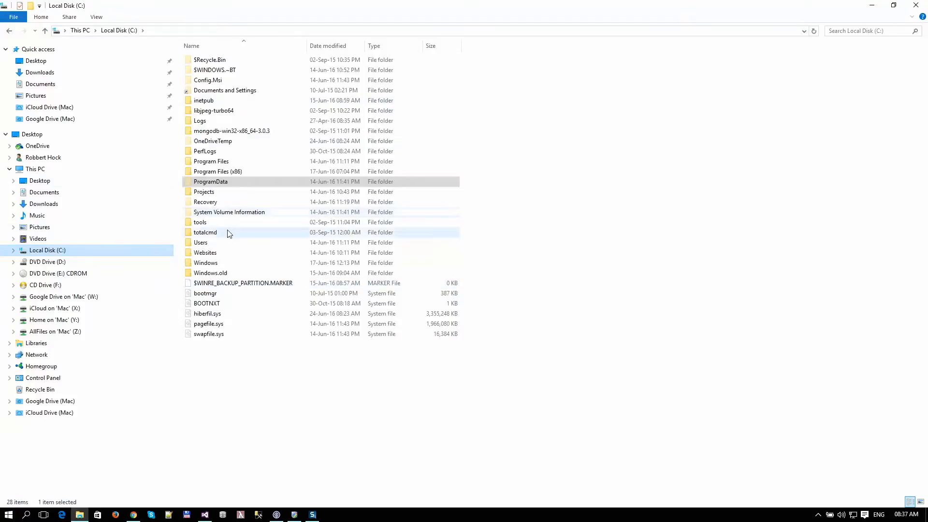
pyautogui.doubleClick(216, 195)
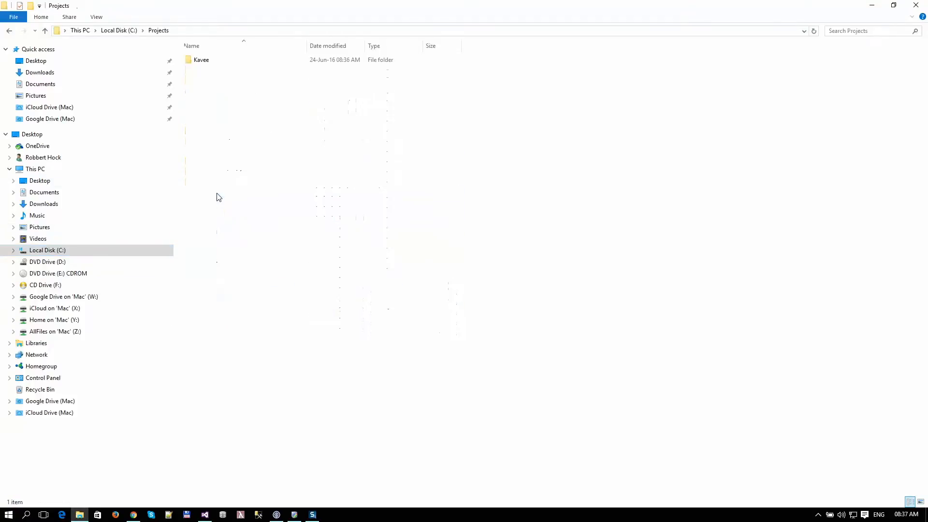
pyautogui.doubleClick(194, 61)
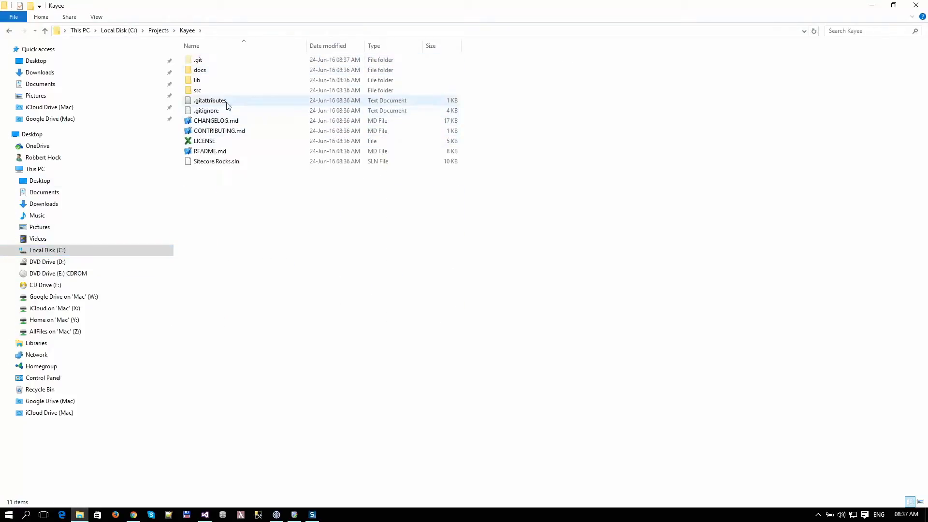
# - Open Sitecore.Rocks.sln with Visual Studio 2015, keeping it as the default app for .sln files
pyautogui.click(228, 166)
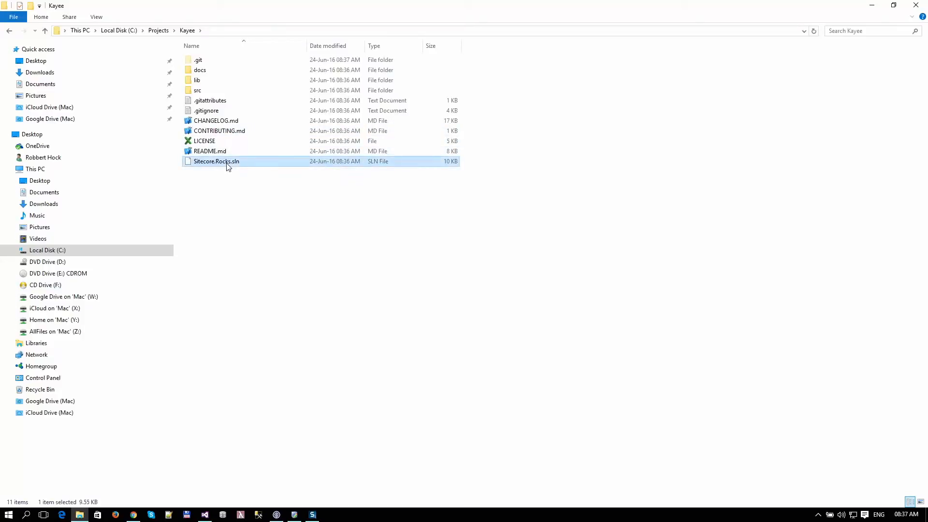
pyautogui.doubleClick(228, 166)
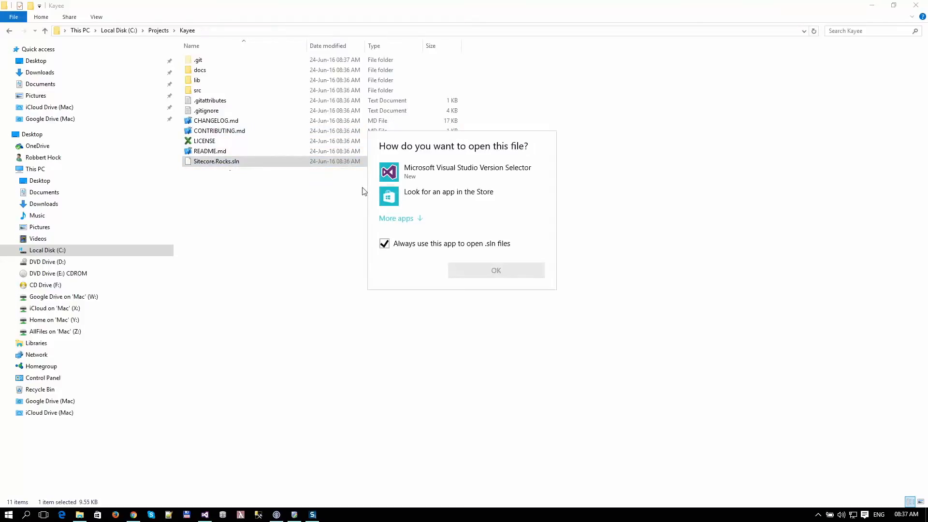
pyautogui.click(408, 218)
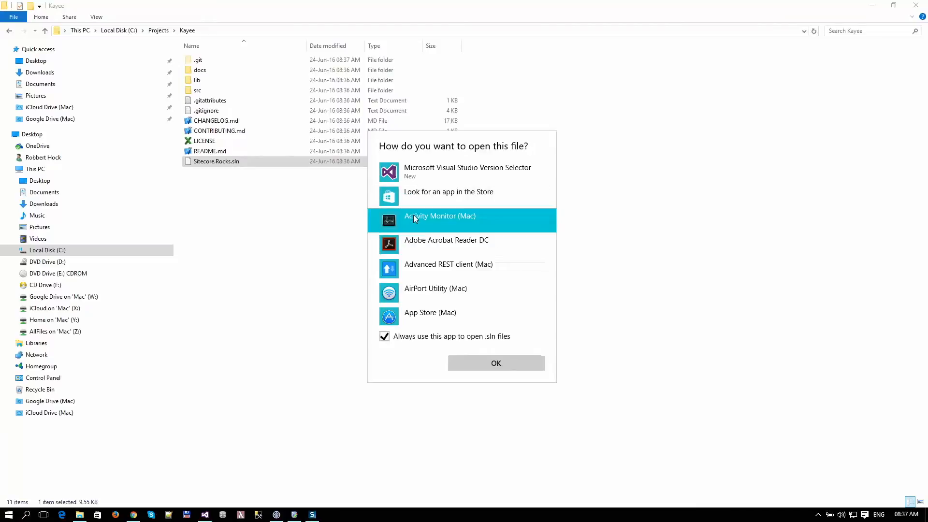
pyautogui.scroll(-3, 477, 269)
pyautogui.scroll(-3, 475, 269)
pyautogui.scroll(2, 475, 269)
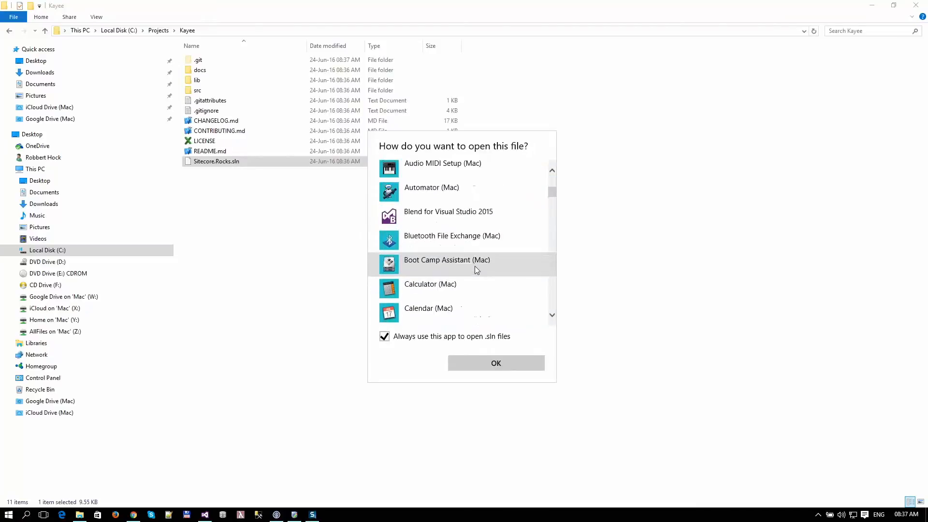
pyautogui.moveTo(553, 193); pyautogui.dragTo(554, 300)
pyautogui.click(460, 246)
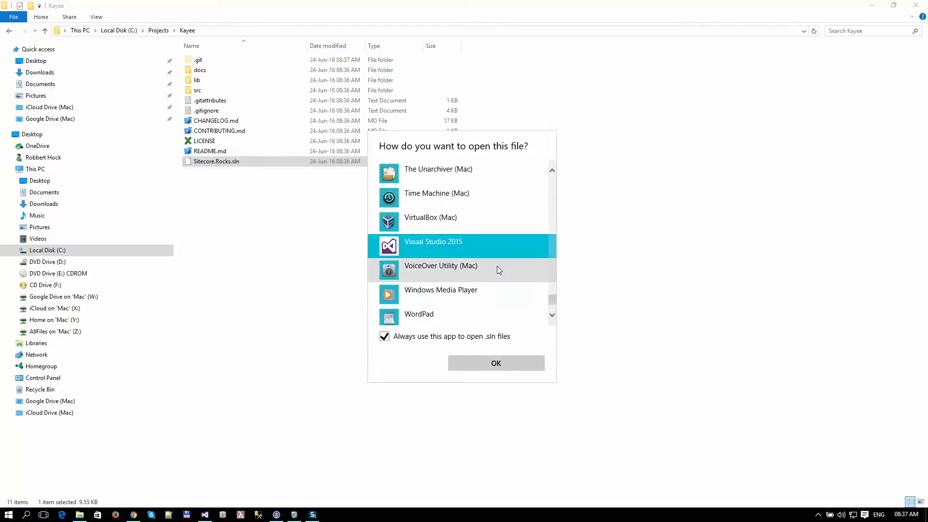
pyautogui.click(501, 368)
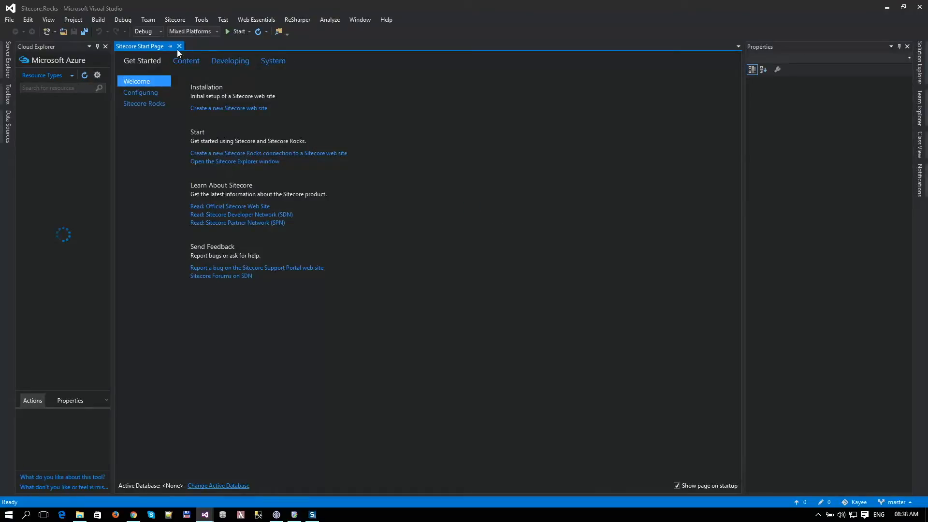
# - Tidy the Visual Studio layout: close the Sitecore Start Page, auto-hide Cloud Explorer and Properties, and keep Solution Explorer docked
pyautogui.click(179, 46)
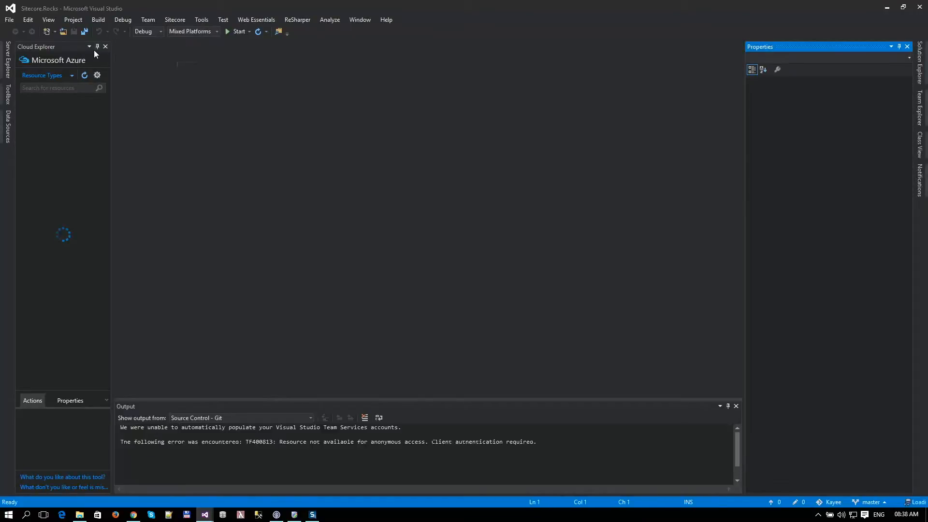
pyautogui.click(97, 46)
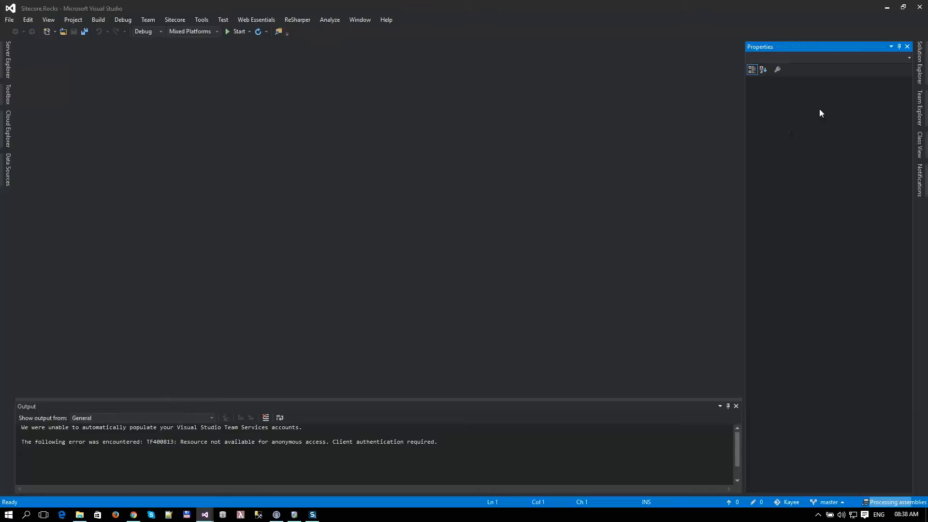
pyautogui.click(918, 58)
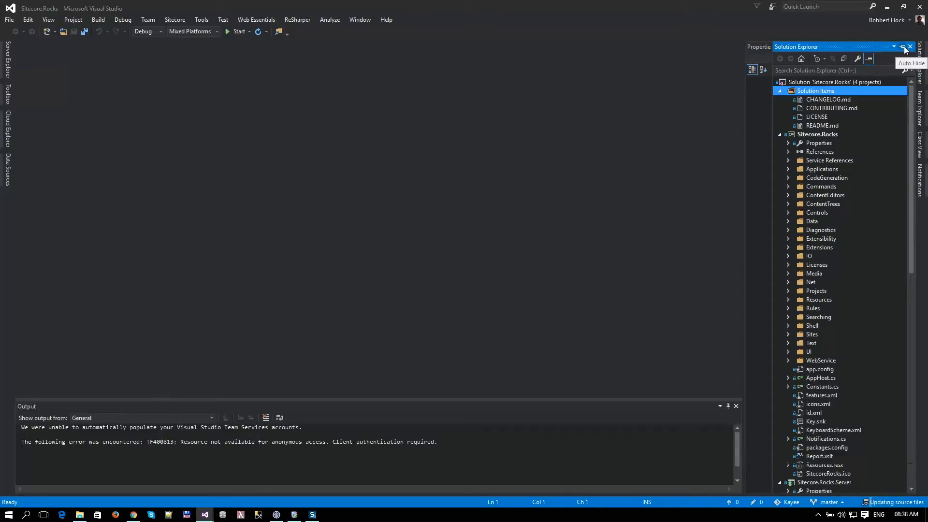
pyautogui.click(900, 46)
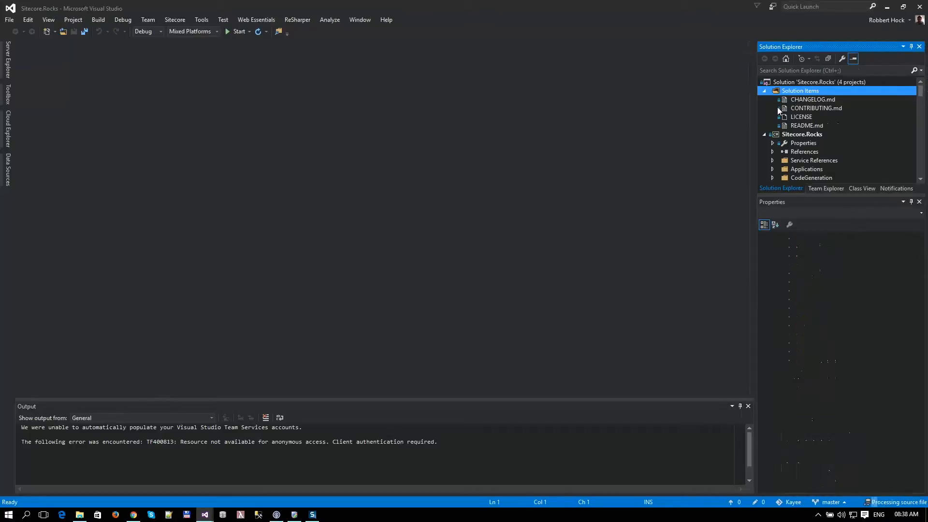
pyautogui.click(911, 202)
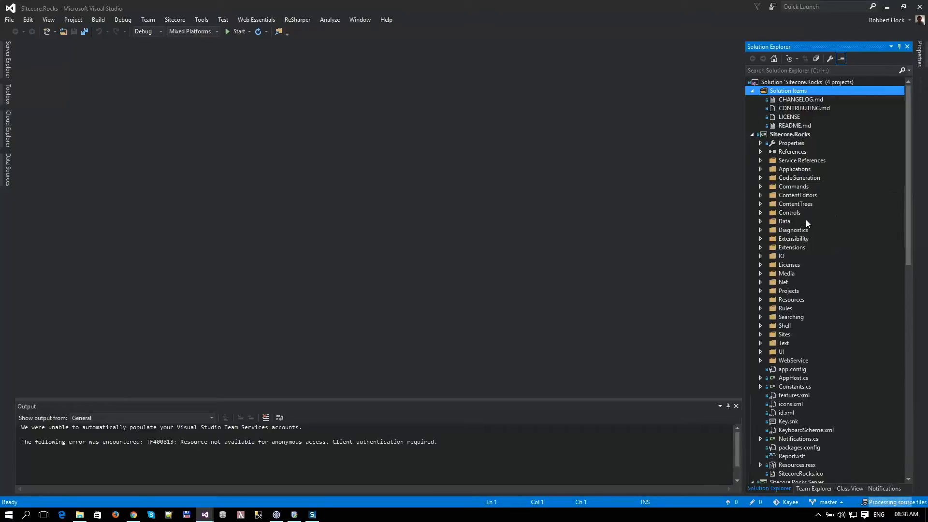
# - Build the Sitecore.Rocks solution, with the solution tree collapsed to its projects and the Error List enlarged
pyautogui.click(100, 24)
pyautogui.click(118, 30)
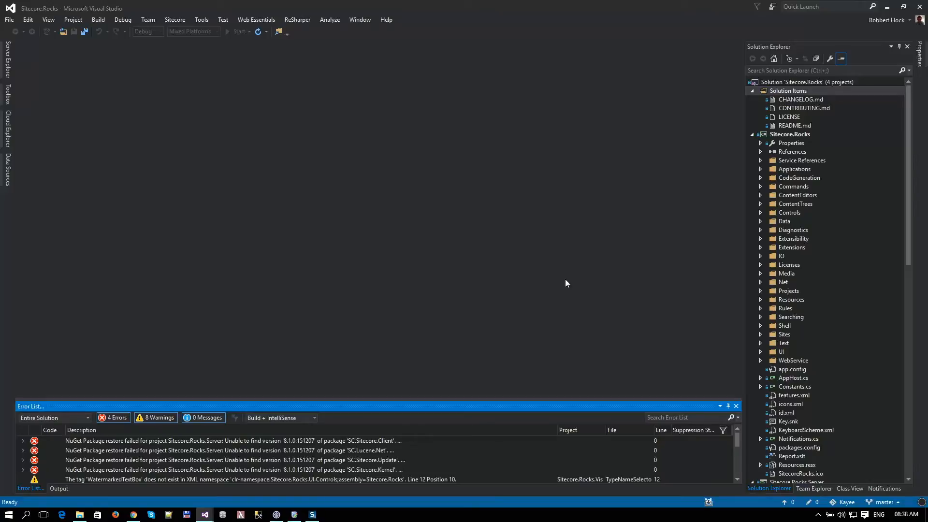
pyautogui.click(817, 58)
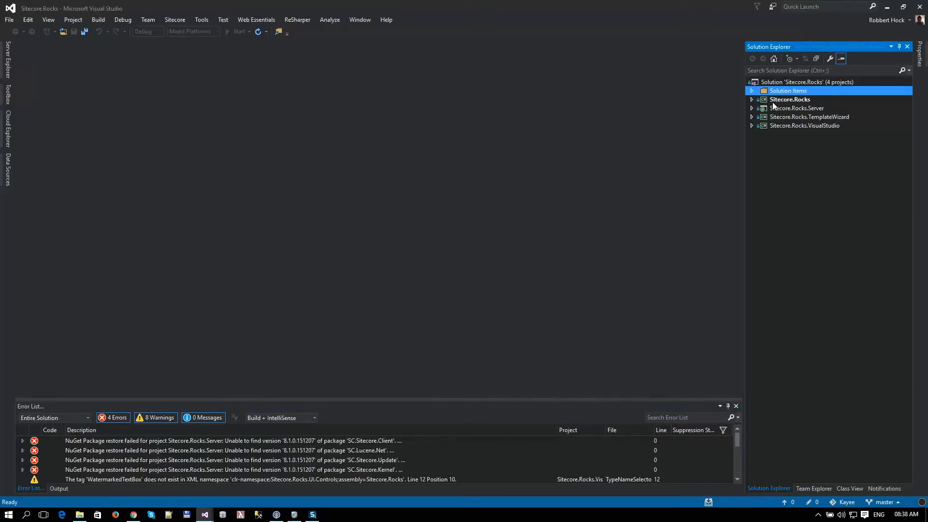
pyautogui.moveTo(405, 400); pyautogui.dragTo(397, 206)
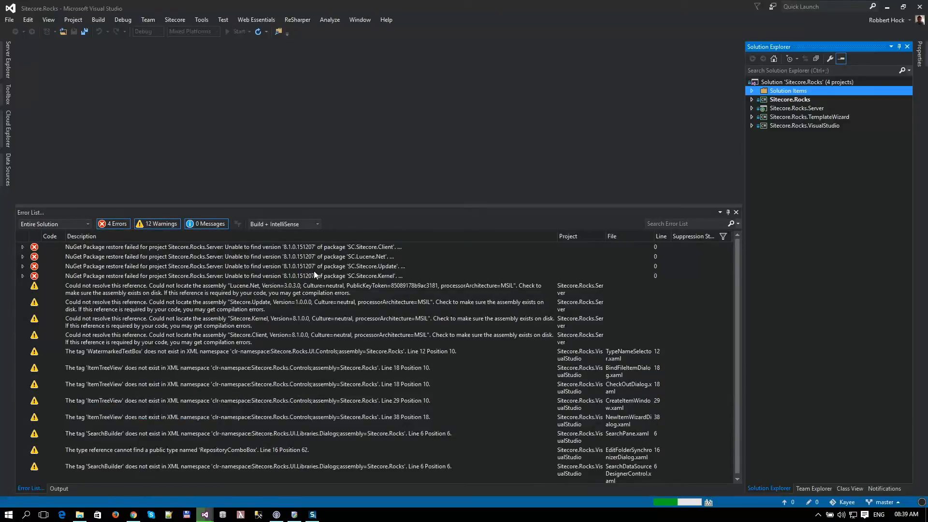
# - Examine the NuGet restore errors for the Sitecore.Rocks.Server project in the Error List
pyautogui.click(295, 250)
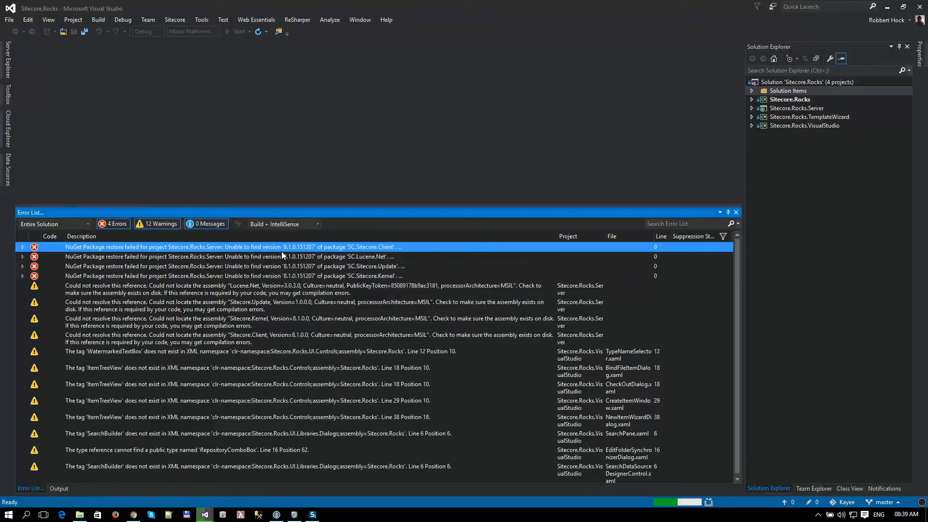
pyautogui.moveTo(297, 248)
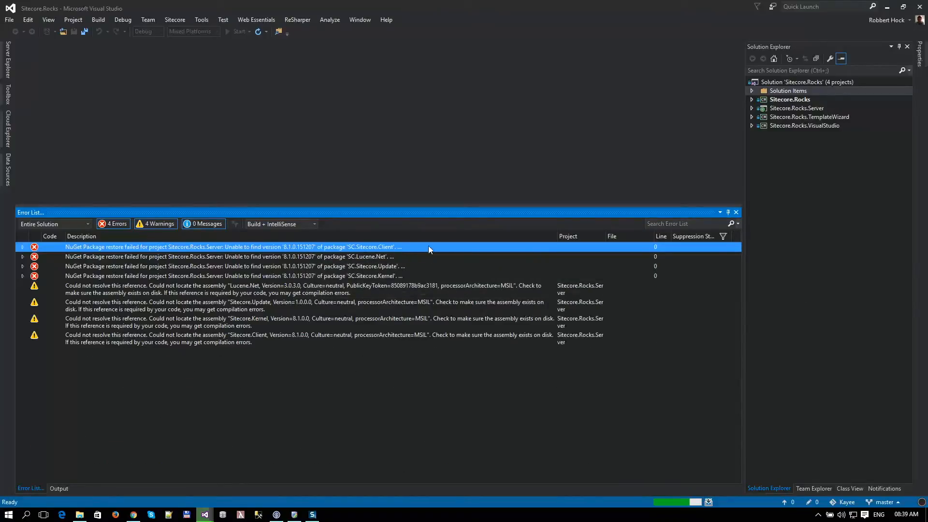
pyautogui.click(376, 256)
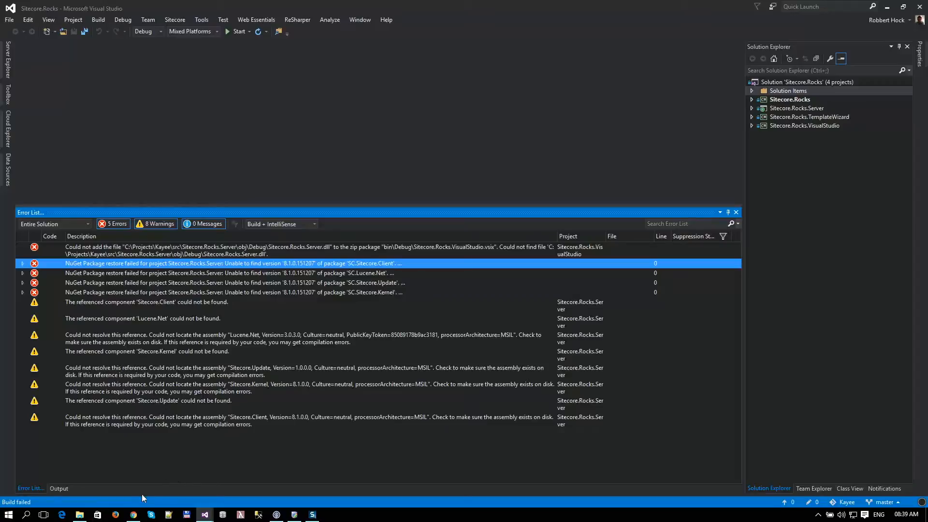
# - Switch to the forked Sitecore.Rocks repository in Chrome and examine its lib folder, root file list and README introduction
pyautogui.click(133, 514)
pyautogui.scroll(-1, 184, 319)
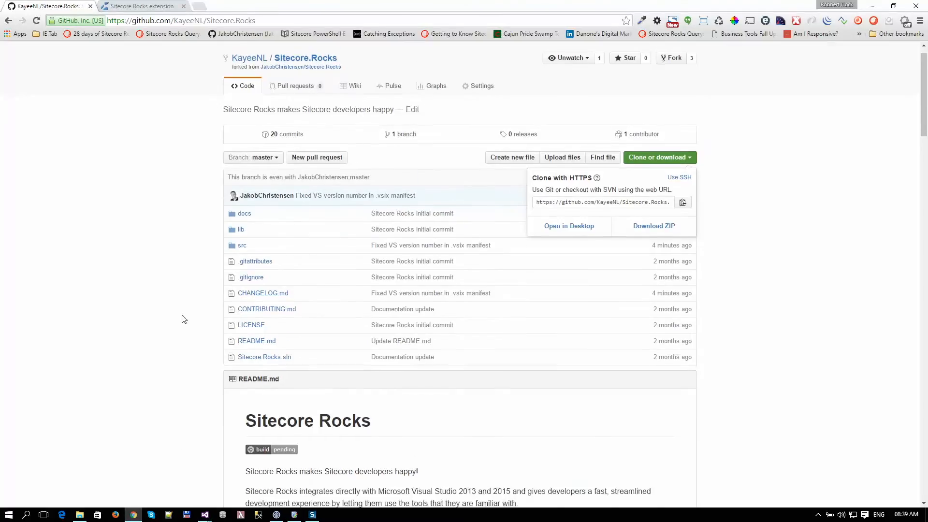
pyautogui.scroll(-2, 183, 319)
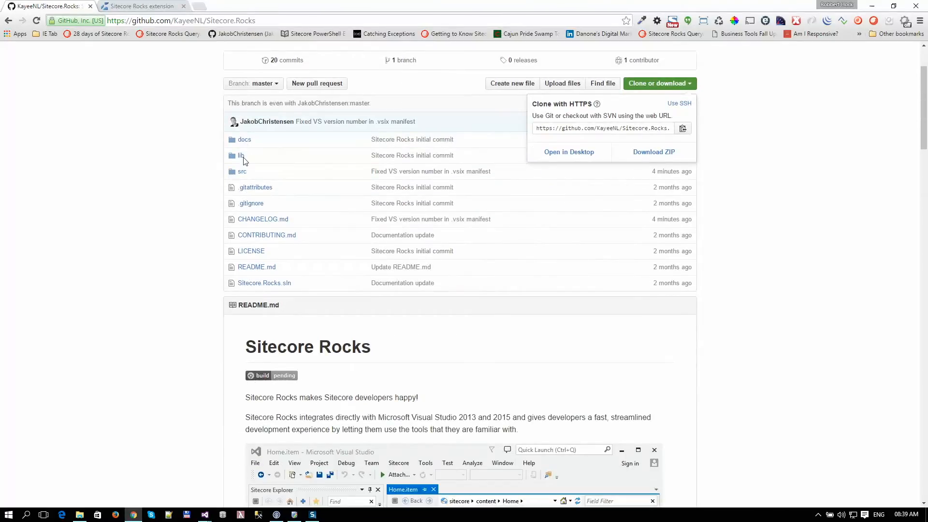
pyautogui.click(242, 160)
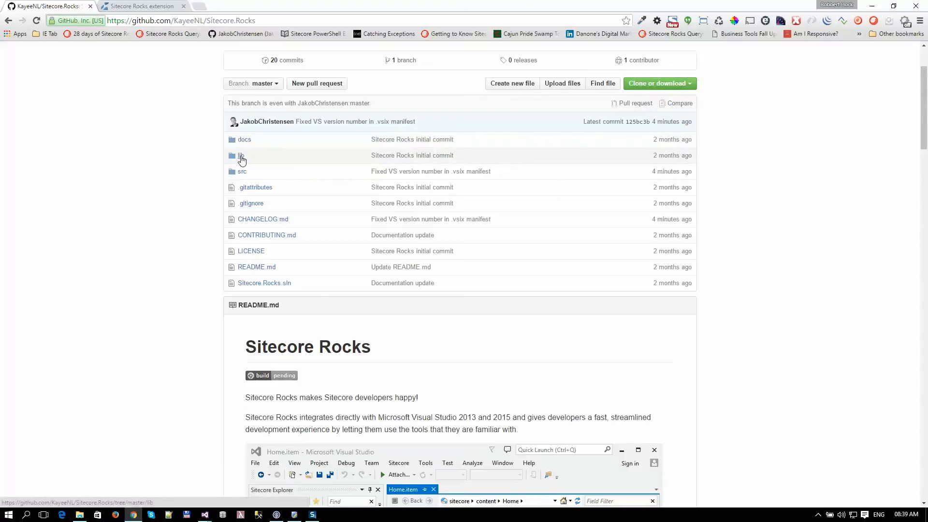
pyautogui.click(241, 157)
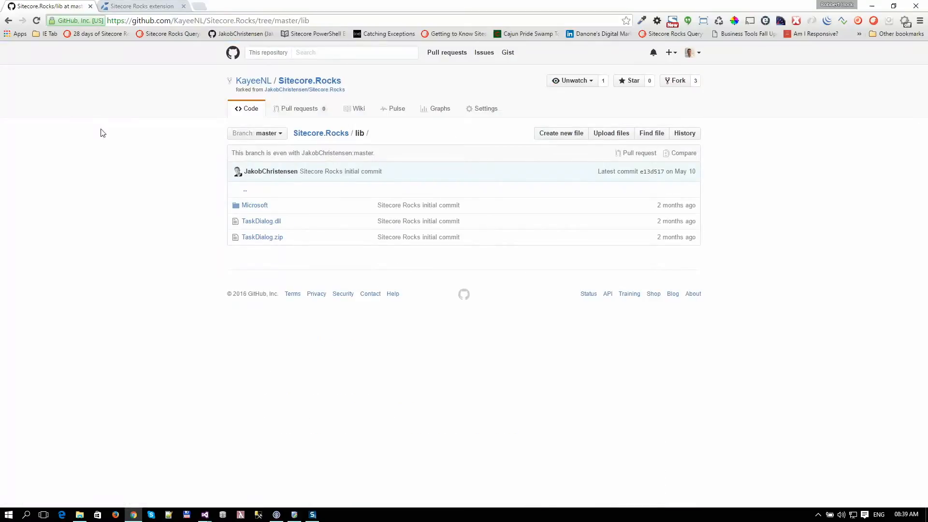
pyautogui.click(8, 20)
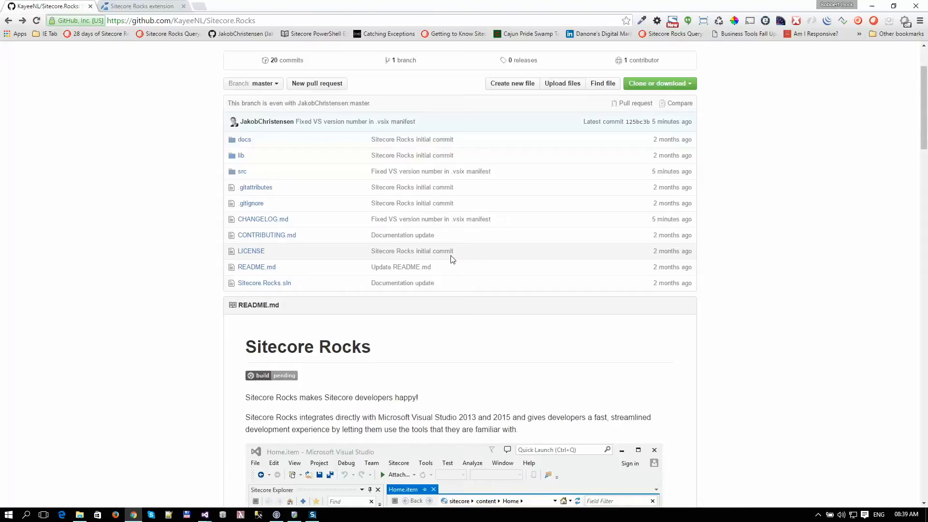
pyautogui.scroll(2, 422, 276)
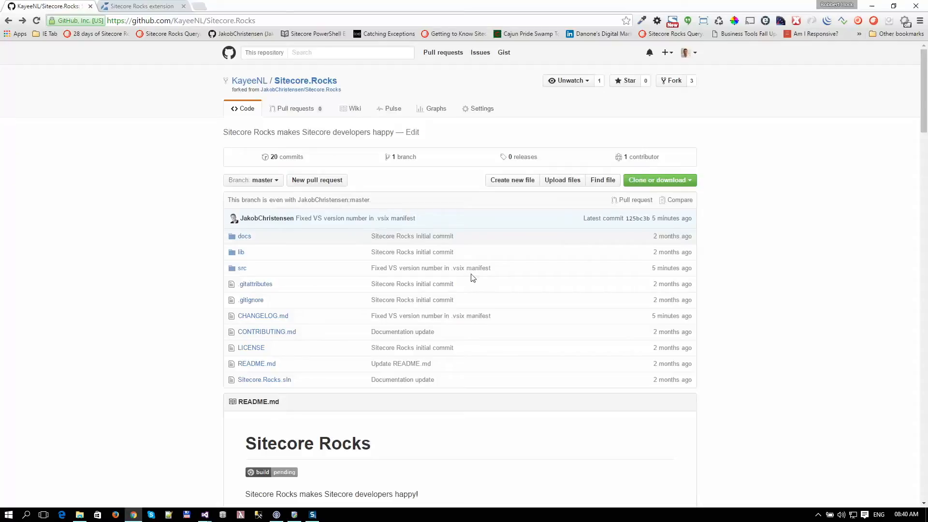
pyautogui.scroll(-2, 638, 394)
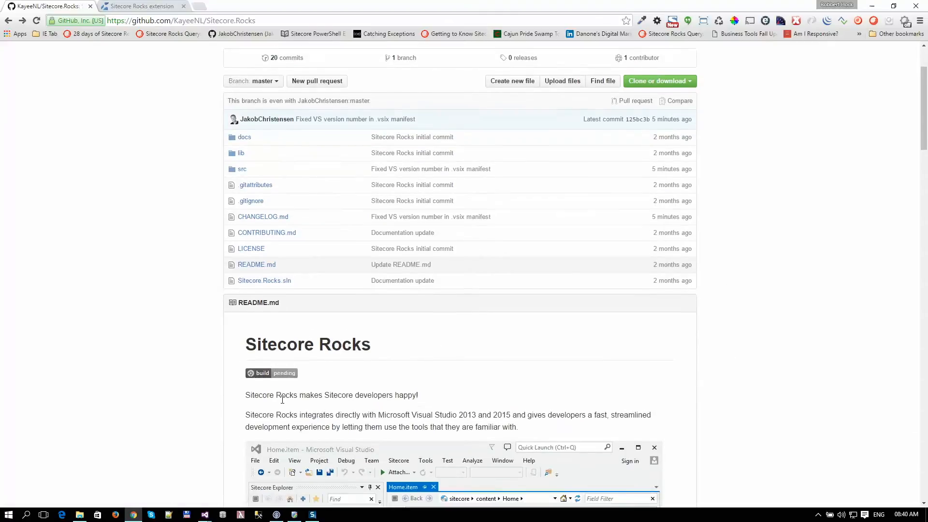
pyautogui.scroll(-1, 284, 411)
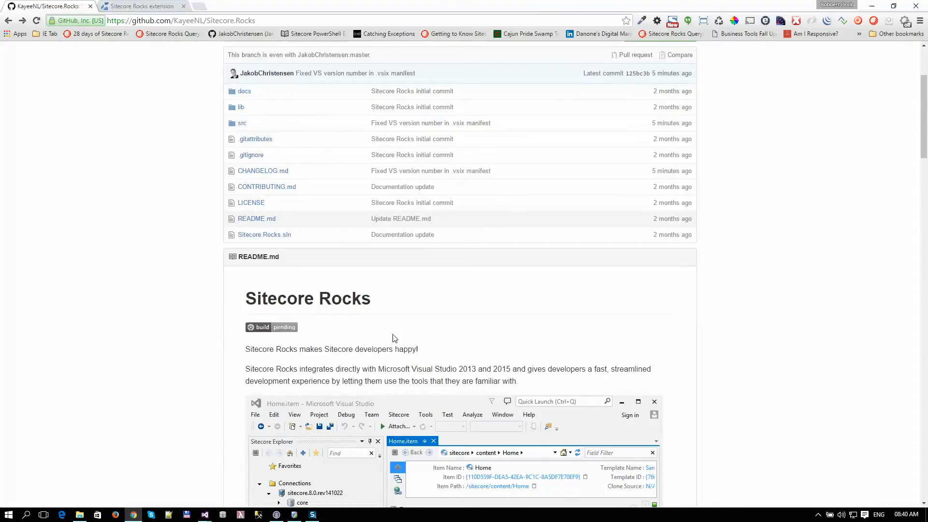
pyautogui.scroll(1, 394, 337)
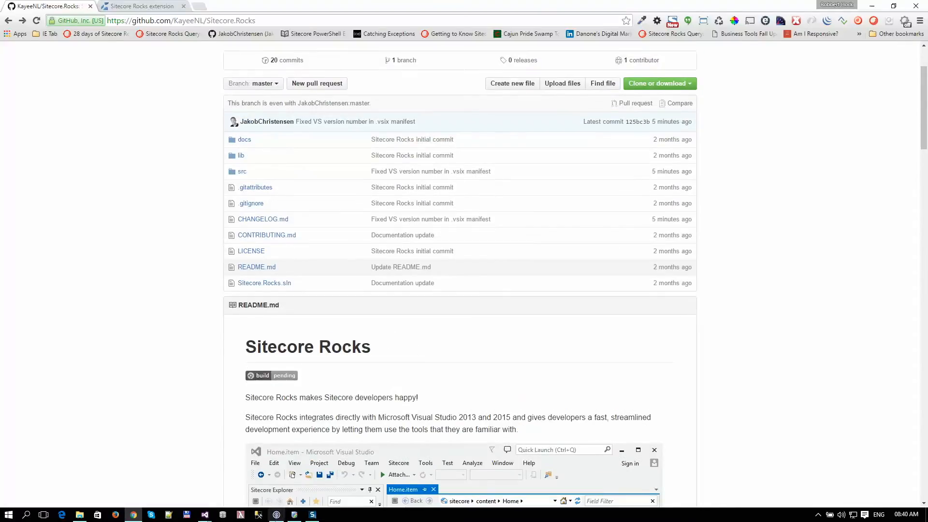
# - Switch back to Visual Studio with the Sitecore.Rocks solution and open the NuGet package manager for the whole solution
pyautogui.click(205, 515)
pyautogui.rightClick(205, 515)
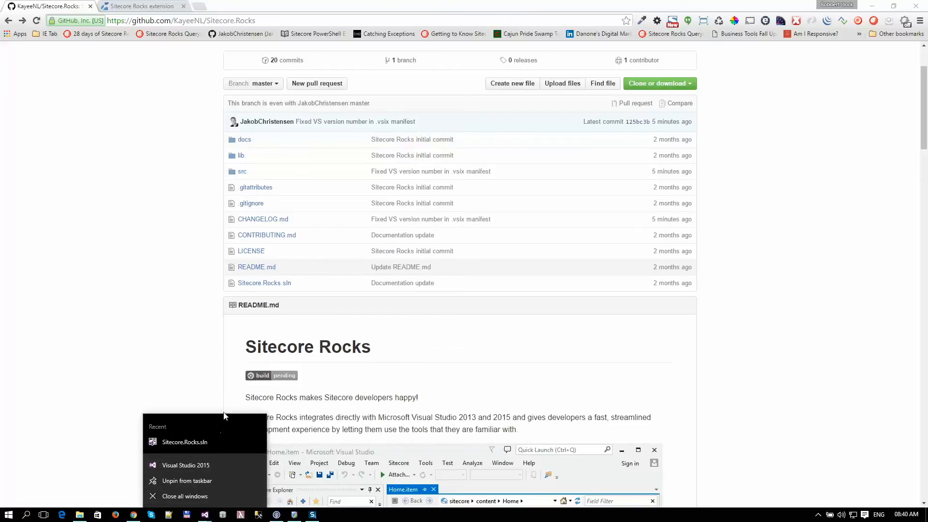
pyautogui.click(204, 442)
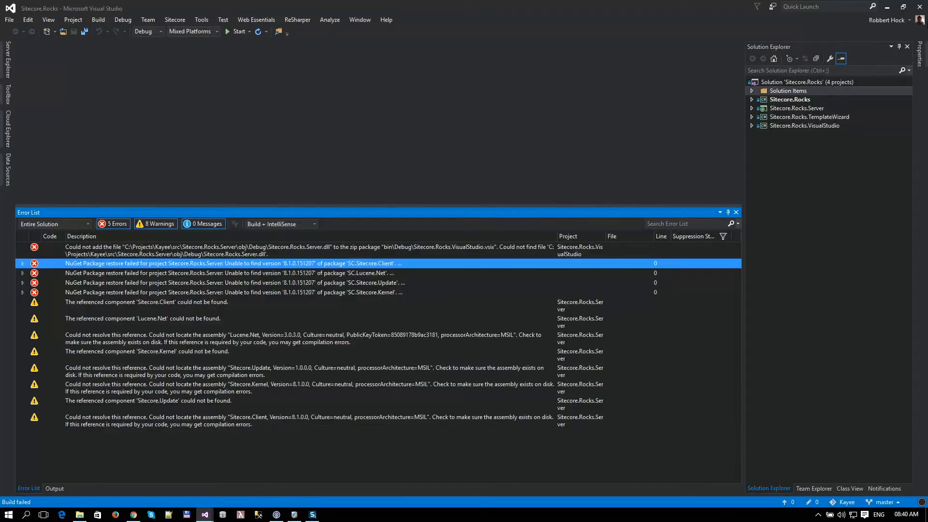
pyautogui.click(798, 82)
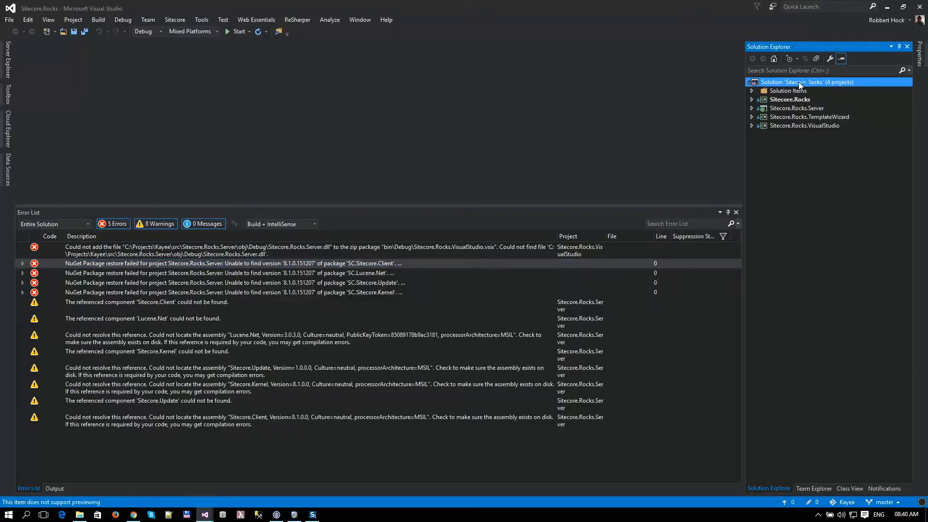
pyautogui.rightClick(799, 82)
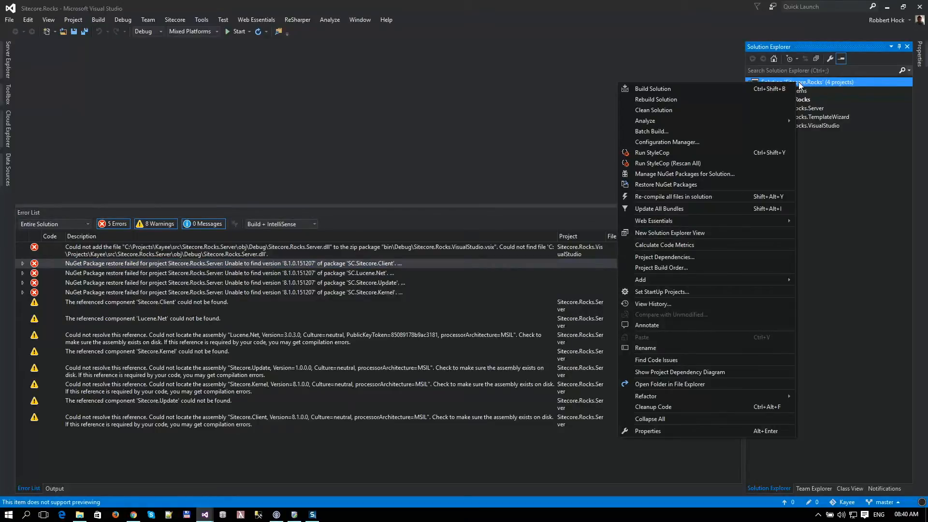
pyautogui.click(694, 183)
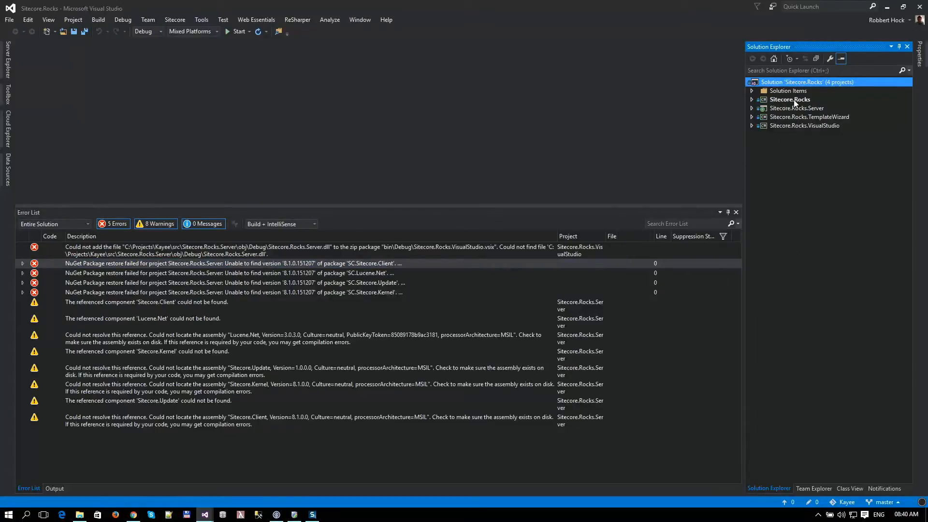
pyautogui.click(790, 82)
pyautogui.rightClick(791, 82)
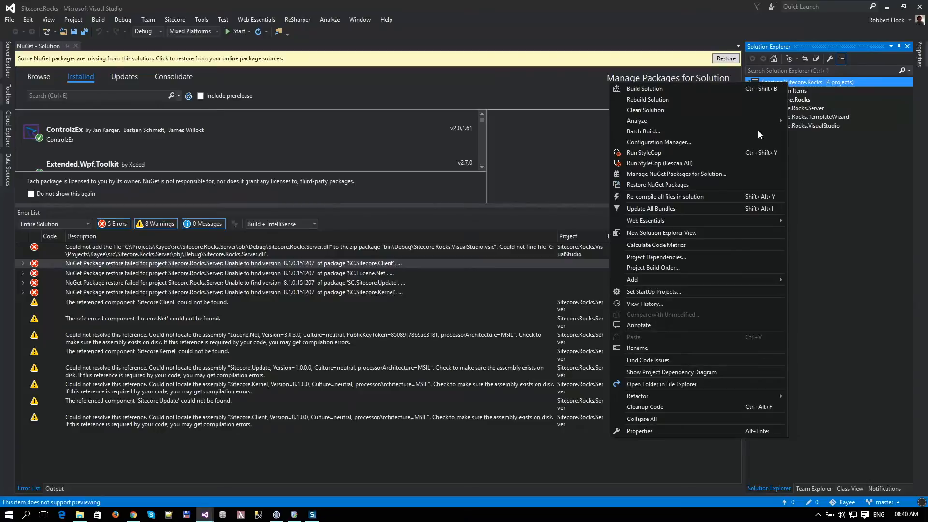
pyautogui.click(703, 173)
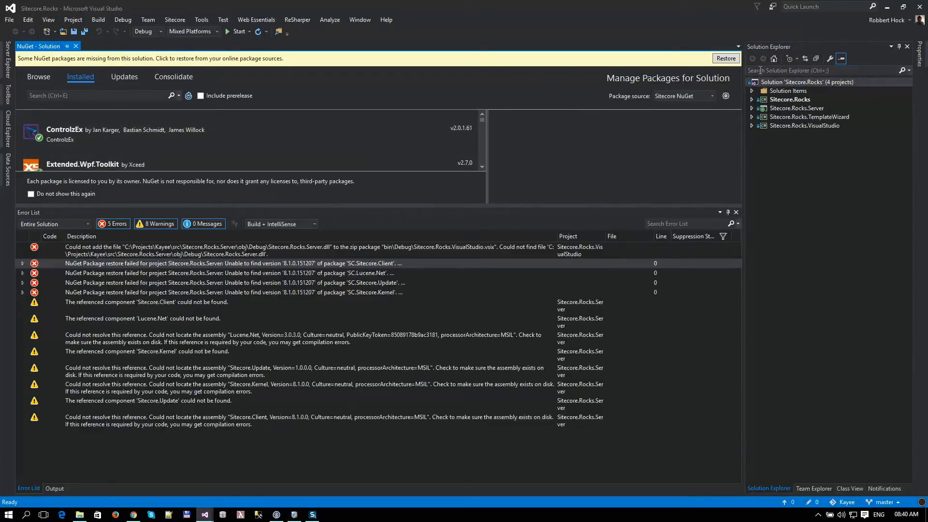
# - Auto-hide the Error List and examine the versions and source availability of the installed SC.Lucene.Net and SC.Sitecore packages
pyautogui.click(728, 213)
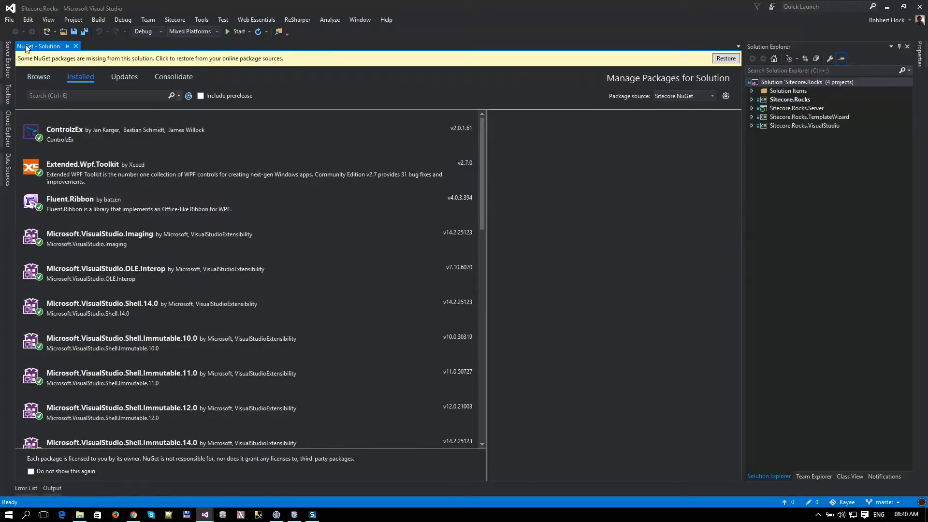
pyautogui.scroll(-6, 87, 148)
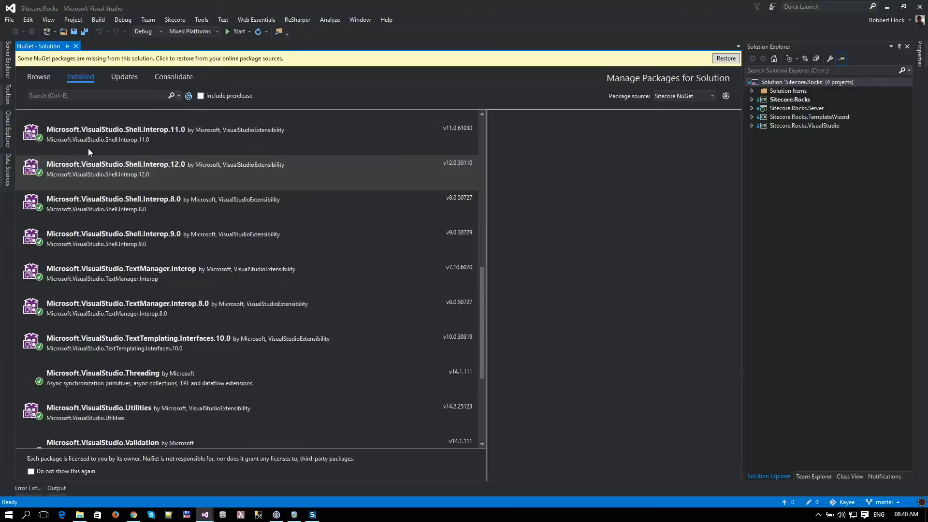
pyautogui.scroll(-5, 88, 148)
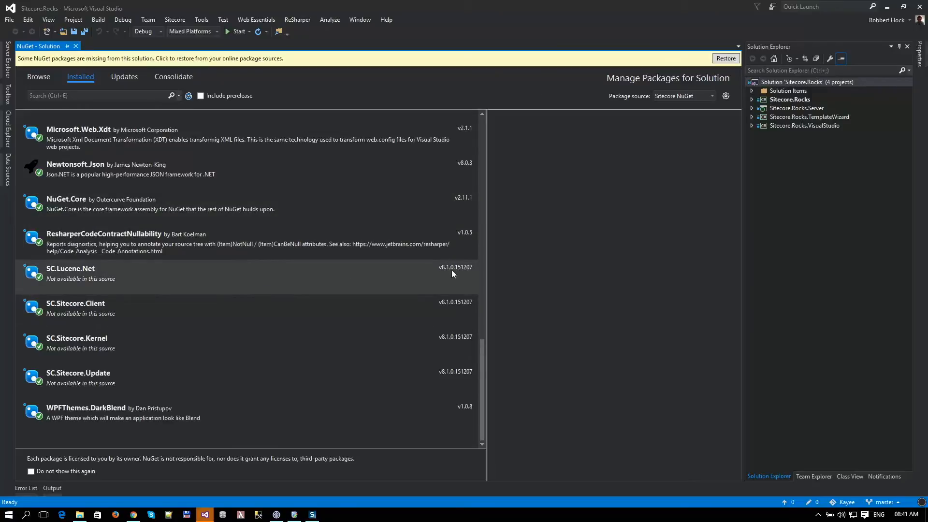
pyautogui.moveTo(460, 270)
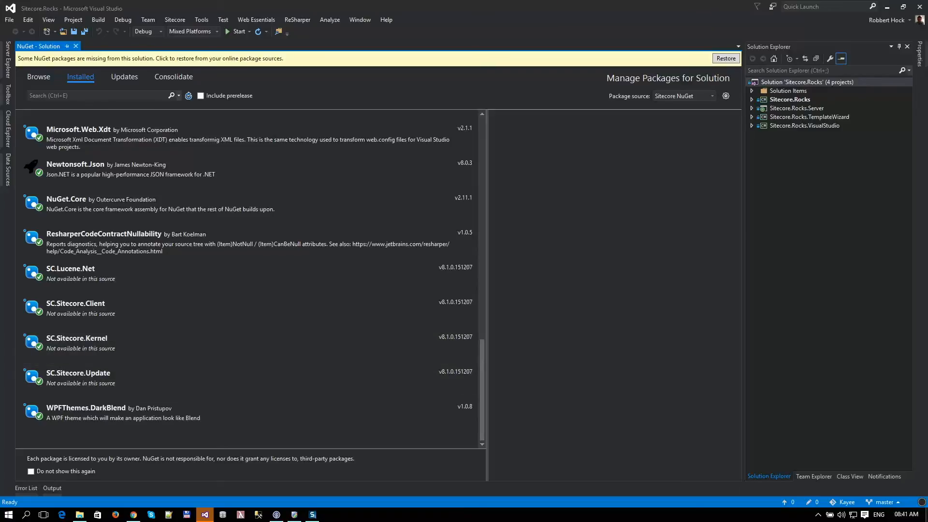
# - Switch to SIM, check the 8.1 revision 151207 - Update-1 in the new-instance wizard, cancel it, and view the bundled tools
pyautogui.click(925, 517)
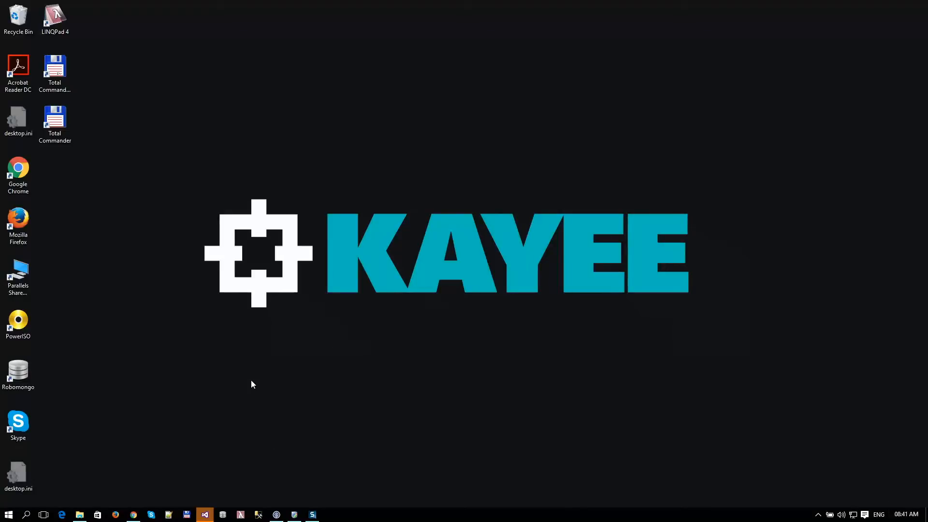
pyautogui.moveTo(296, 516)
pyautogui.click(294, 515)
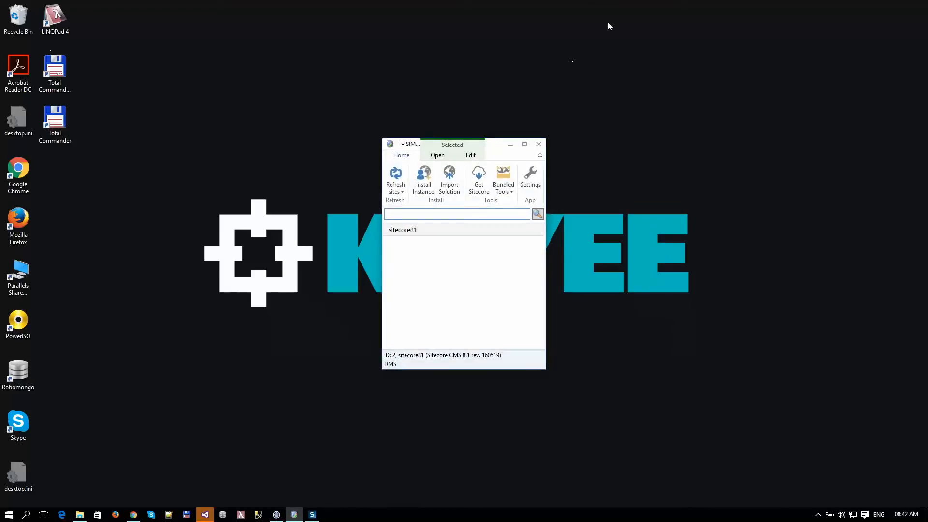
pyautogui.click(442, 231)
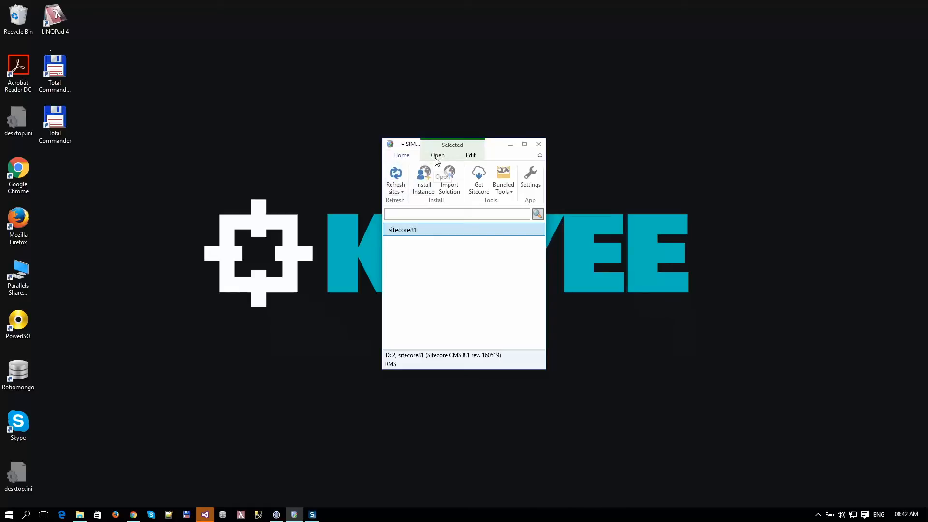
pyautogui.click(423, 181)
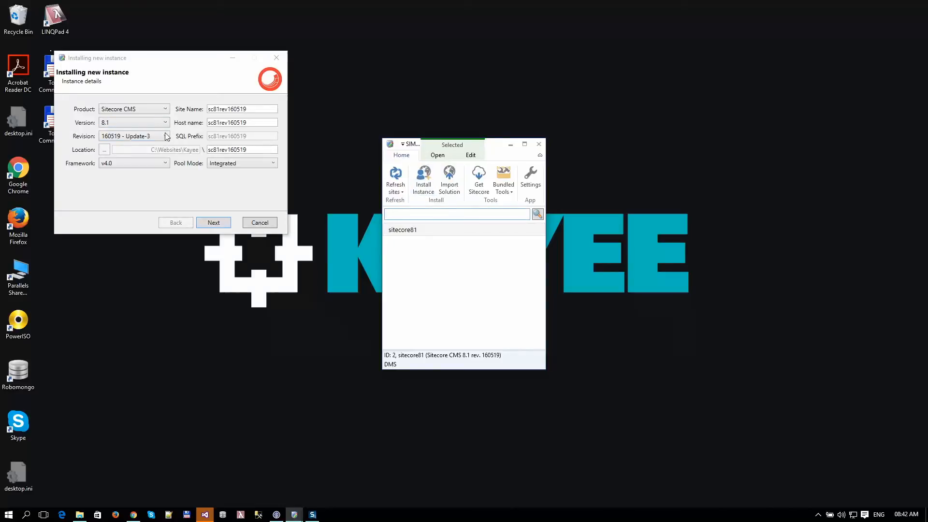
pyautogui.click(121, 138)
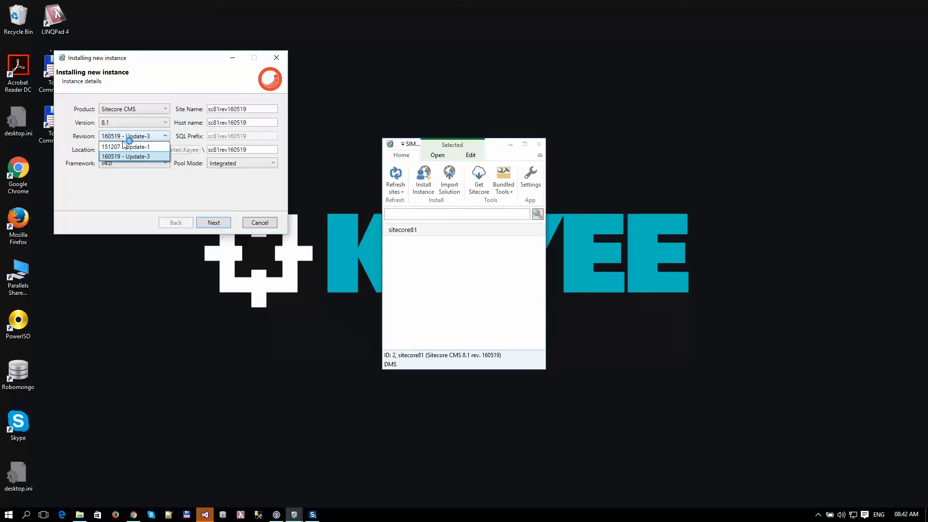
pyautogui.click(125, 146)
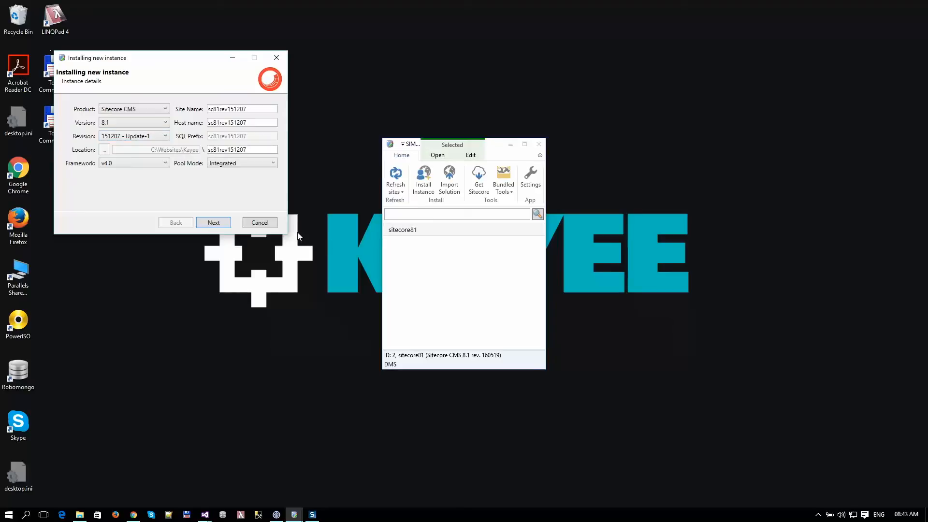
pyautogui.click(264, 223)
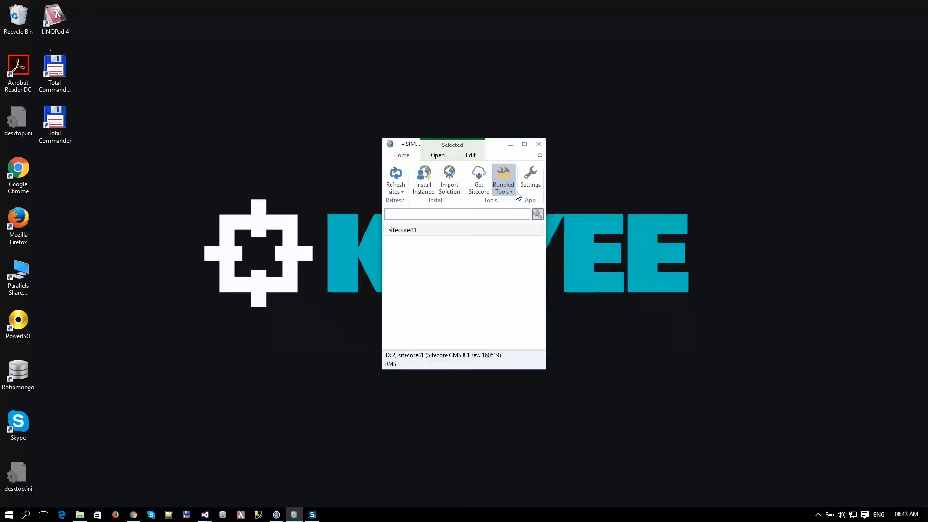
pyautogui.click(504, 181)
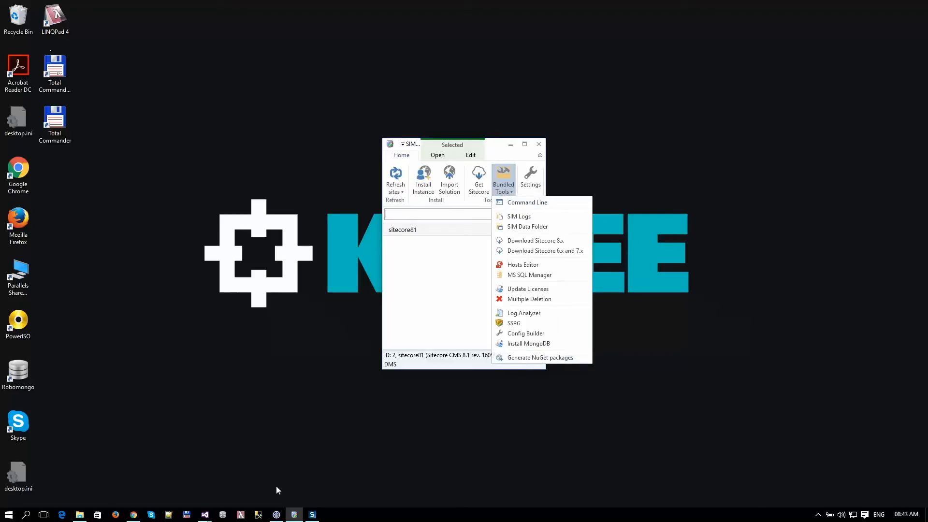
# - Switch to File Explorer and check C:\ProgramData\Sitecore for existing package folders
pyautogui.click(81, 516)
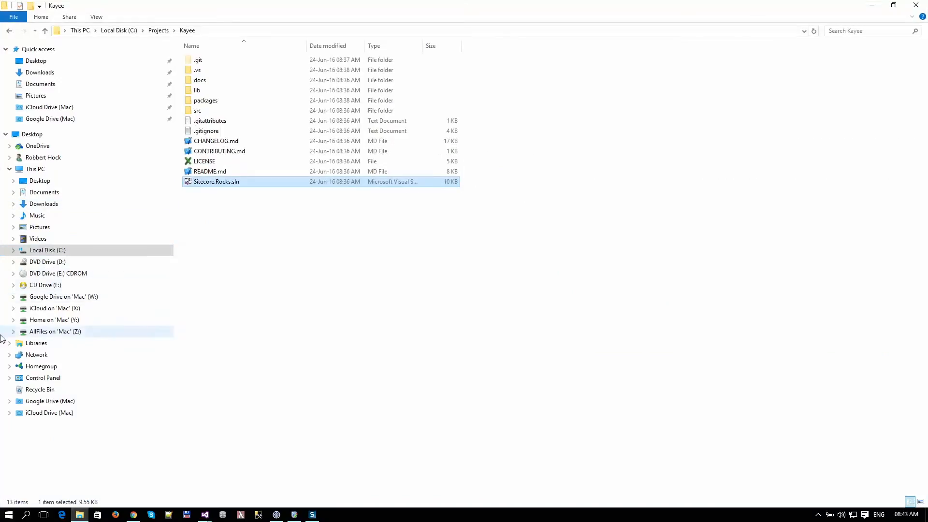
pyautogui.click(58, 253)
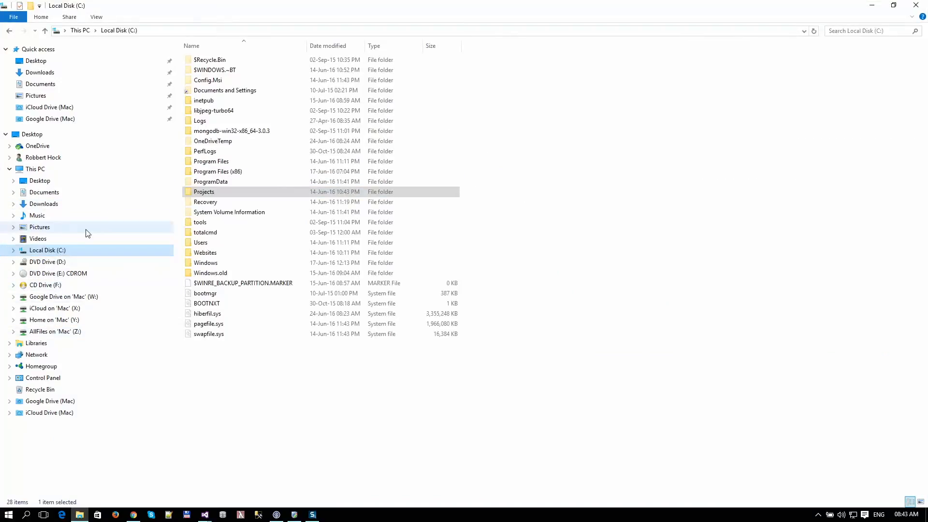
pyautogui.doubleClick(212, 183)
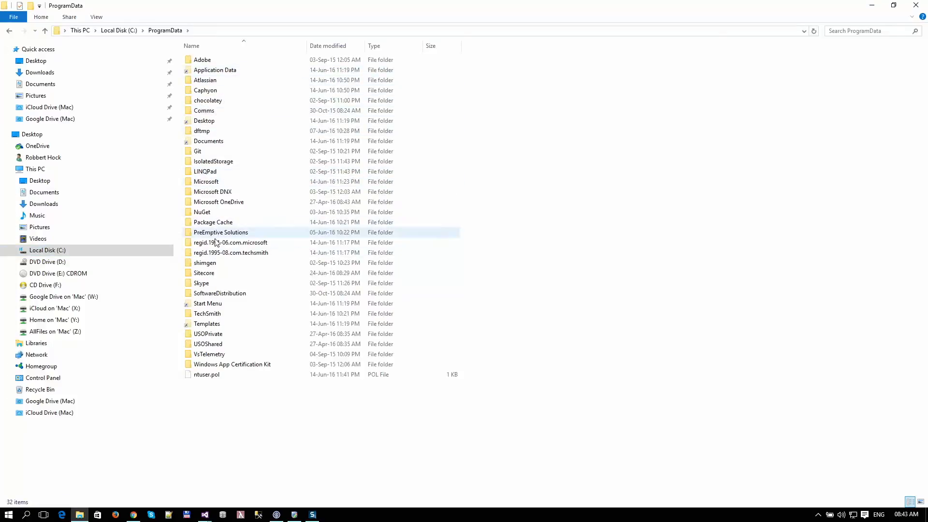
pyautogui.doubleClick(215, 273)
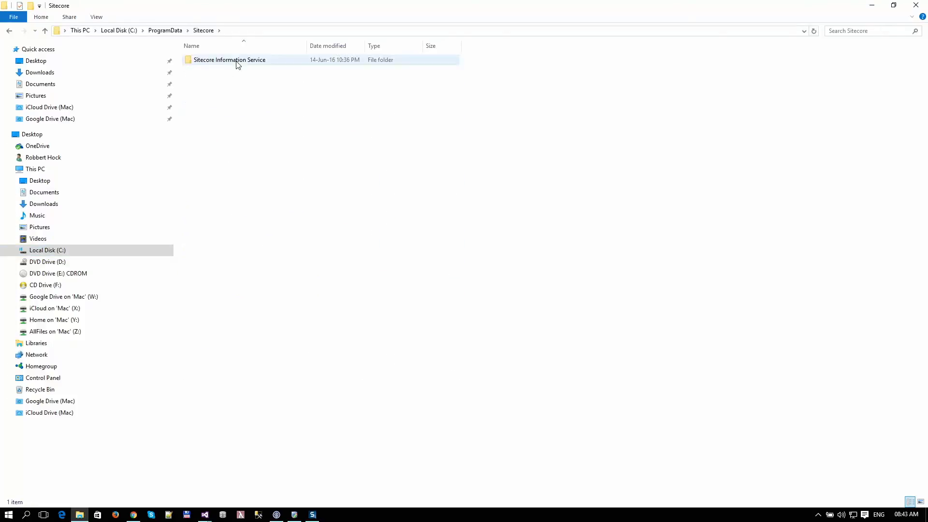
pyautogui.click(202, 61)
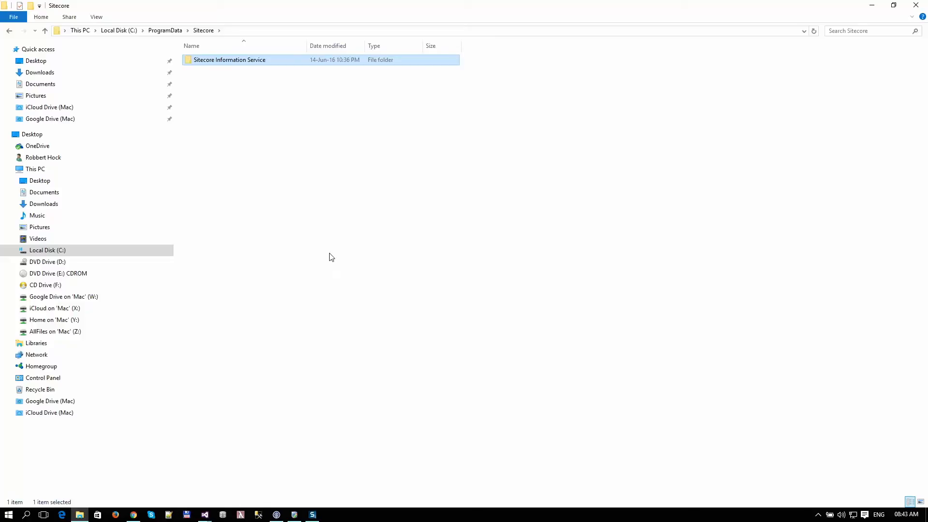
# - Switch back to Visual Studio, examine the Sitecore NuGet entry in the NuGet package source options, and close the options unchanged
pyautogui.hotkey('alt', 'Tab')
pyautogui.hotkey('alt', 'Tab')
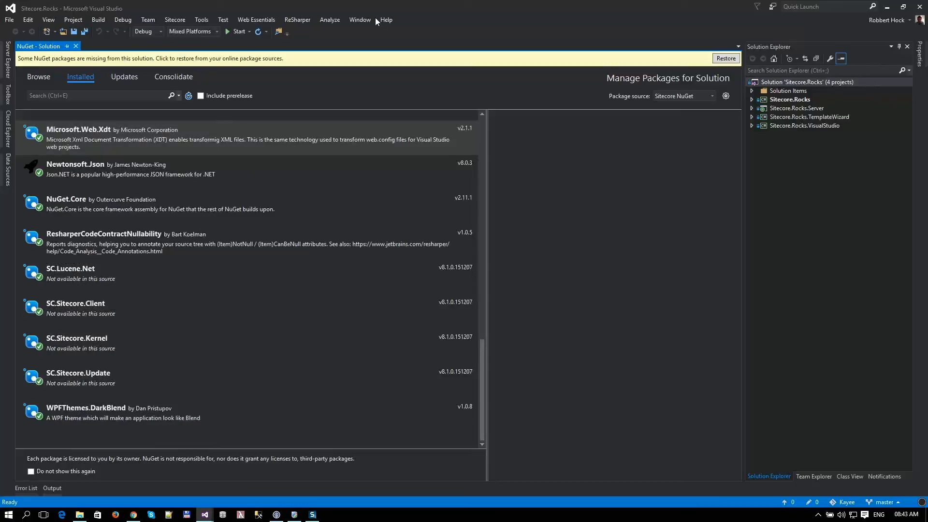
pyautogui.click(201, 20)
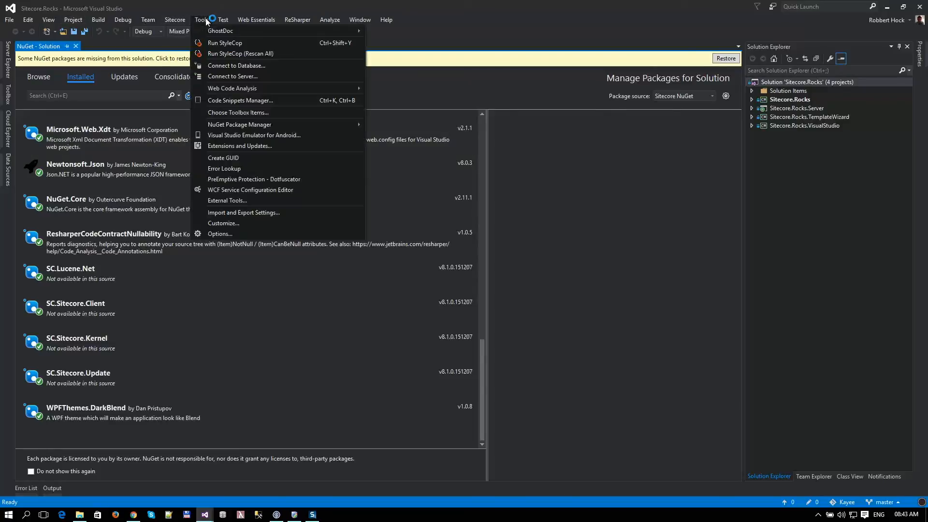
pyautogui.click(219, 234)
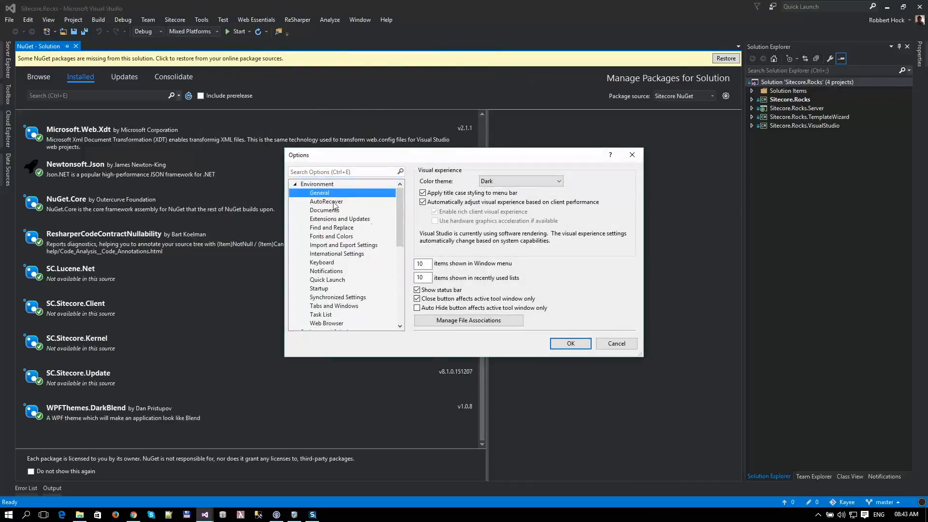
pyautogui.click(296, 184)
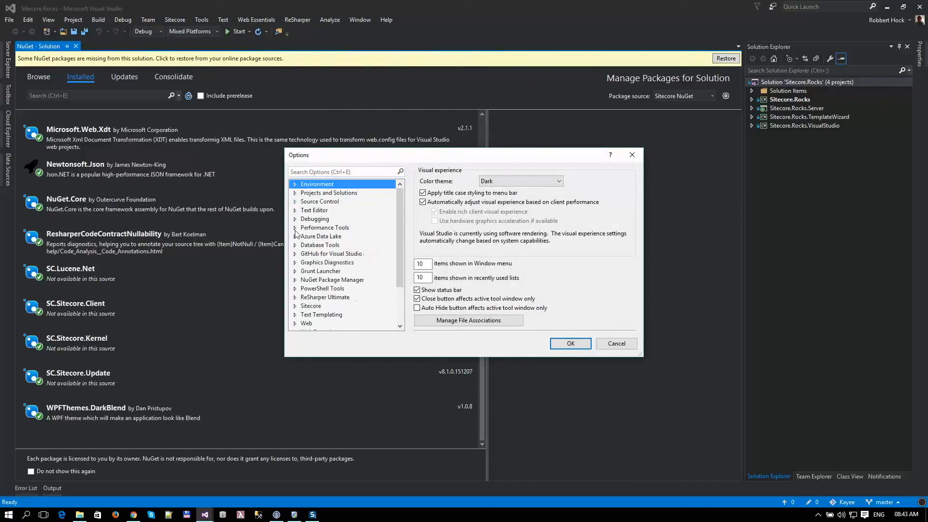
pyautogui.click(296, 280)
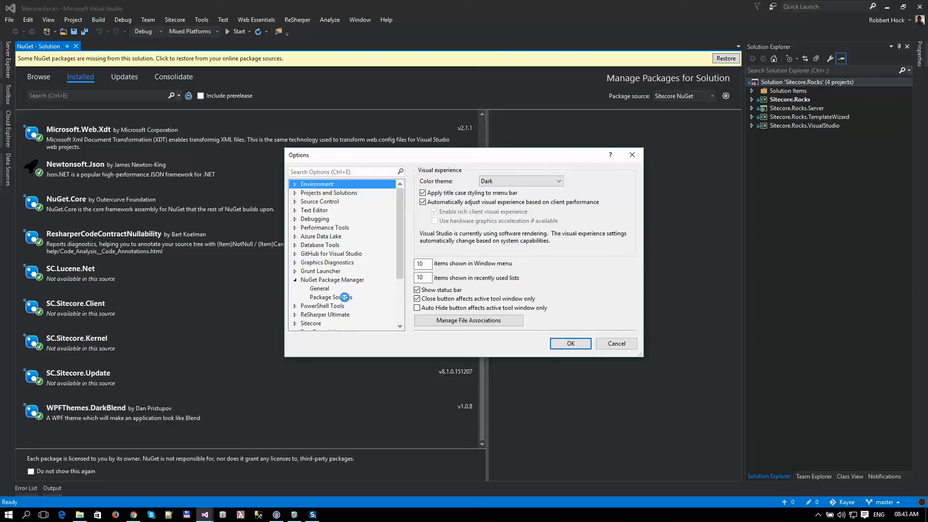
pyautogui.click(344, 297)
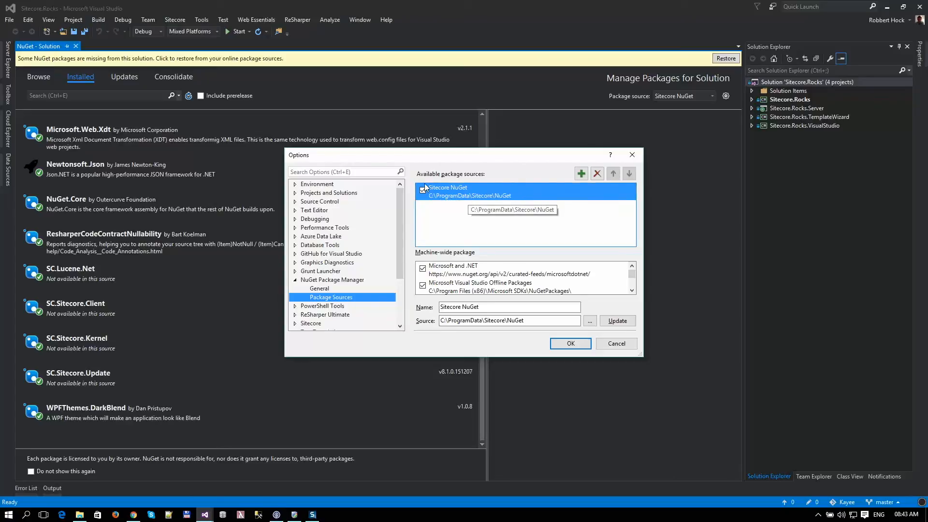
pyautogui.click(630, 348)
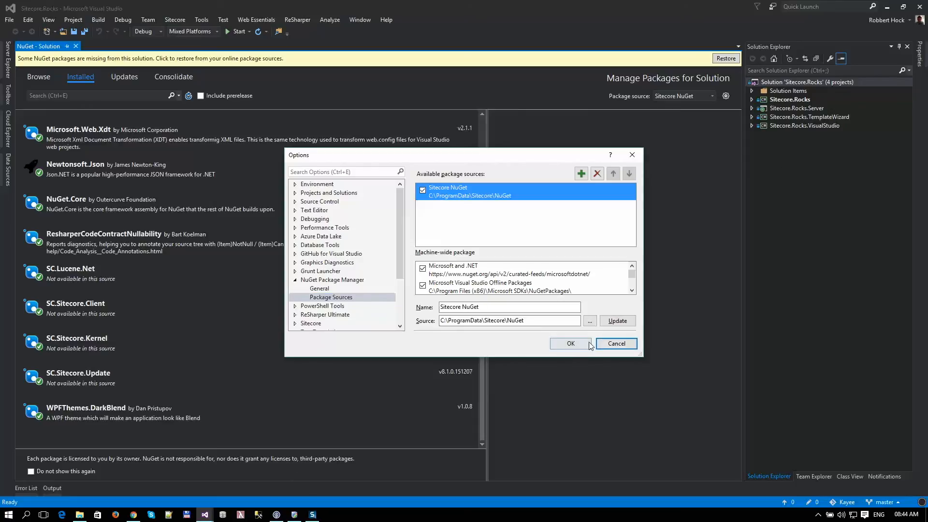
pyautogui.click(632, 155)
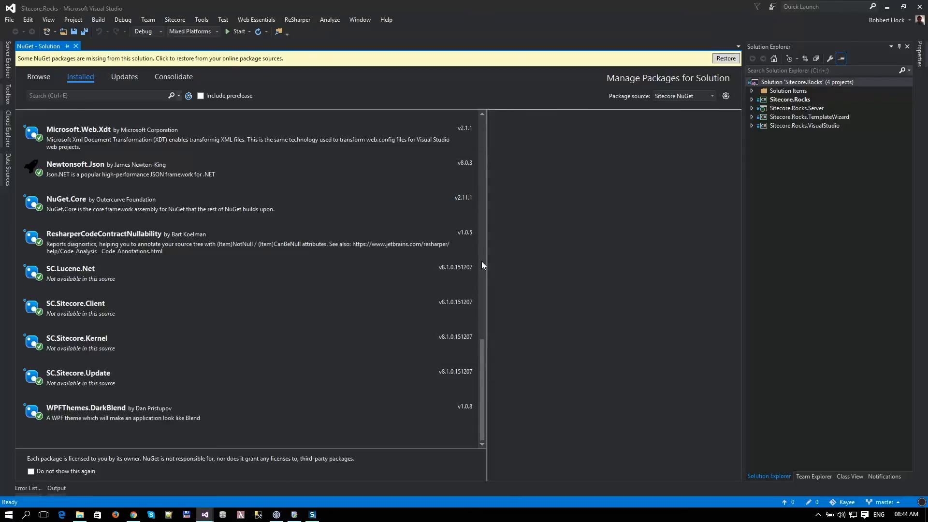
# - Switch to SIM, start generating the NuGet packages with the bundled tool, and show the progress details
pyautogui.click(294, 515)
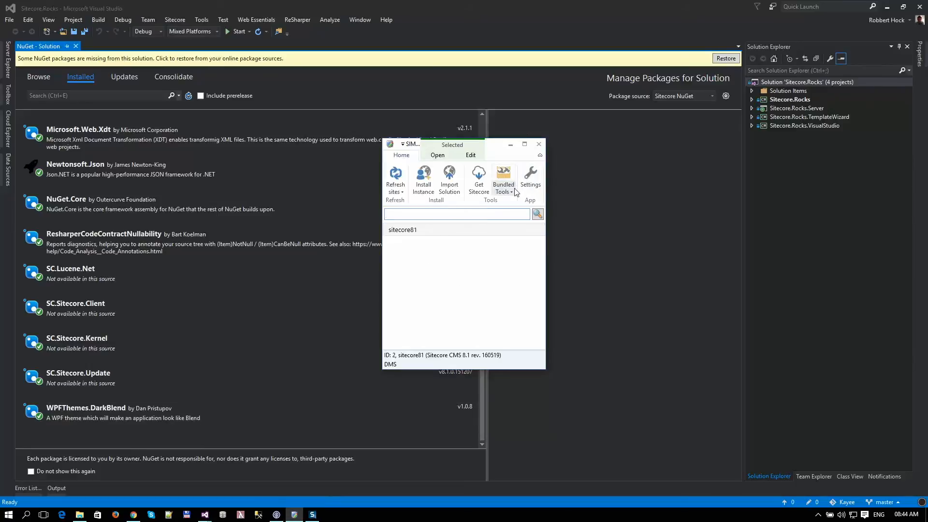
pyautogui.click(503, 181)
pyautogui.click(552, 357)
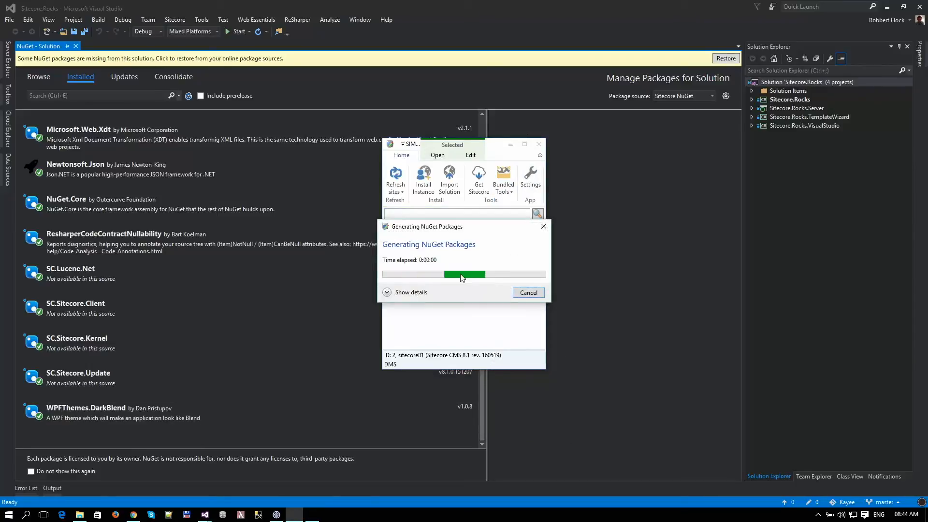
pyautogui.click(413, 293)
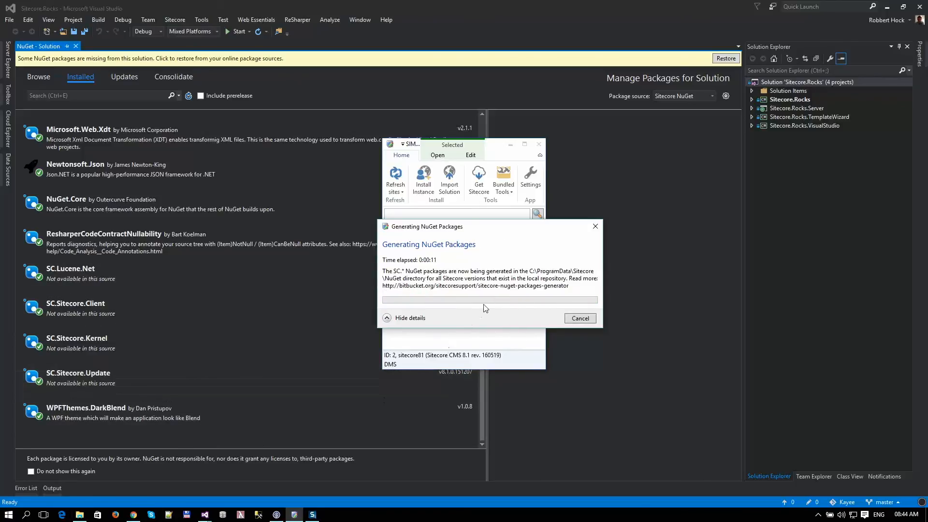
# - In File Explorer, examine the generated packages in NuGet\SC.8.1.0.160519, return to the NuGet folder, and check the generation progress in SIM
pyautogui.click(79, 514)
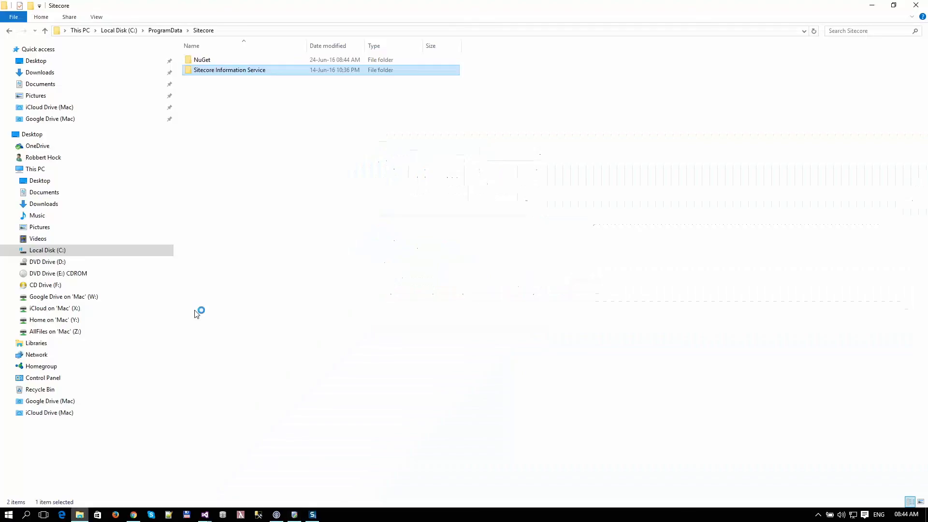
pyautogui.doubleClick(209, 63)
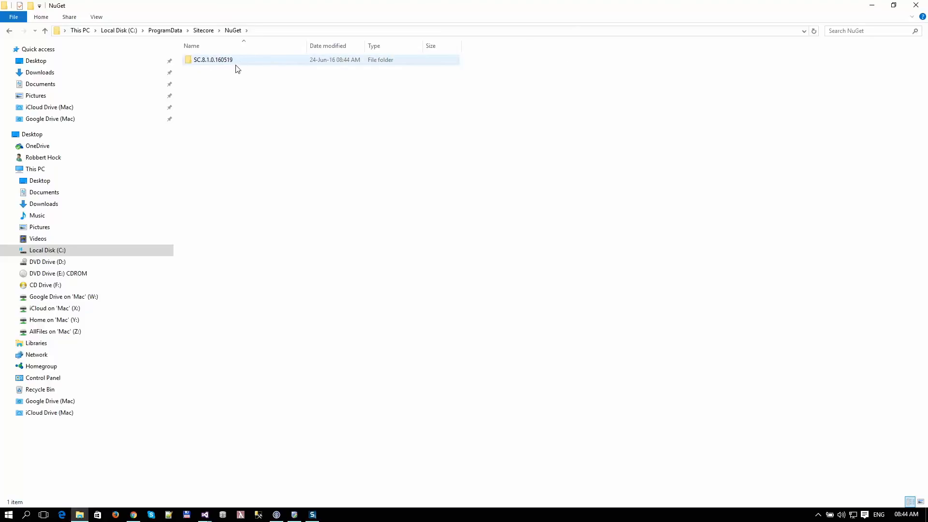
pyautogui.doubleClick(231, 62)
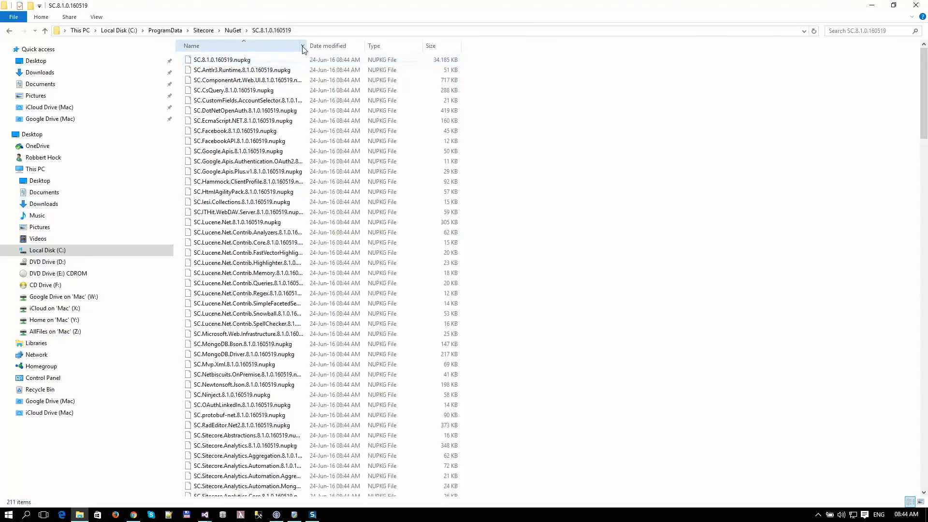
pyautogui.moveTo(307, 44); pyautogui.dragTo(391, 44)
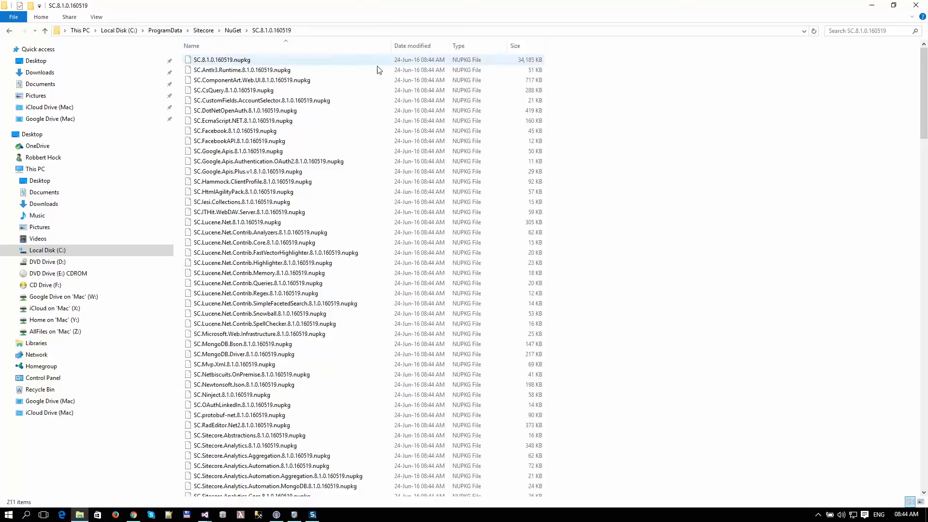
pyautogui.click(233, 30)
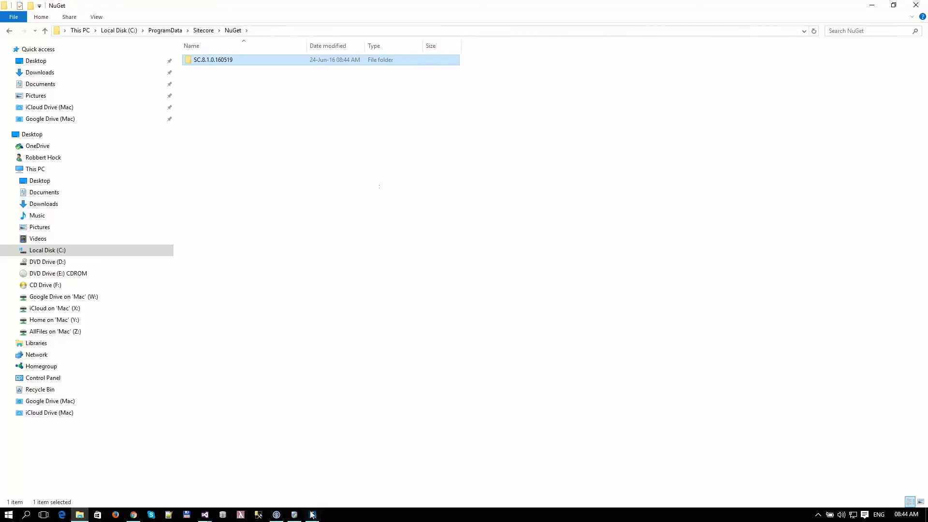
pyautogui.click(295, 515)
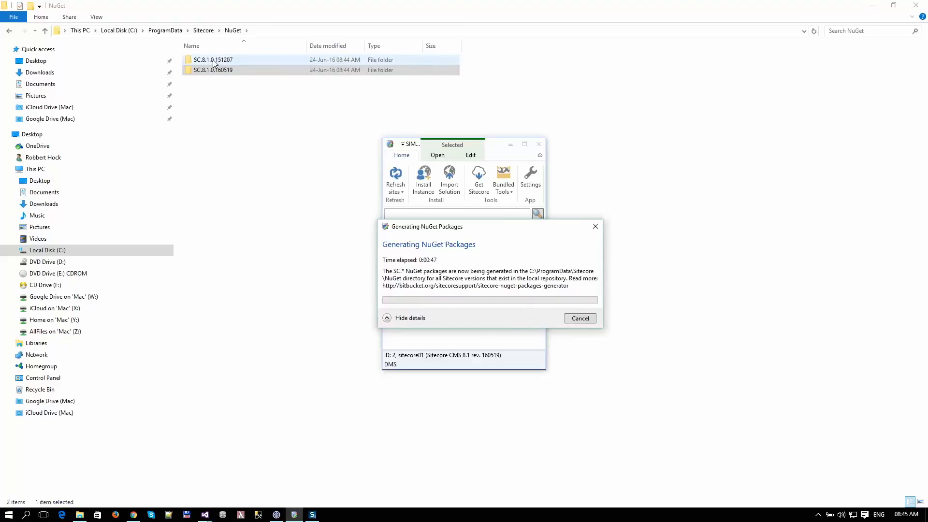
# - Open the SC.8.1.0.151207 folder in File Explorer and look through its generated NuGet packages
pyautogui.click(225, 62)
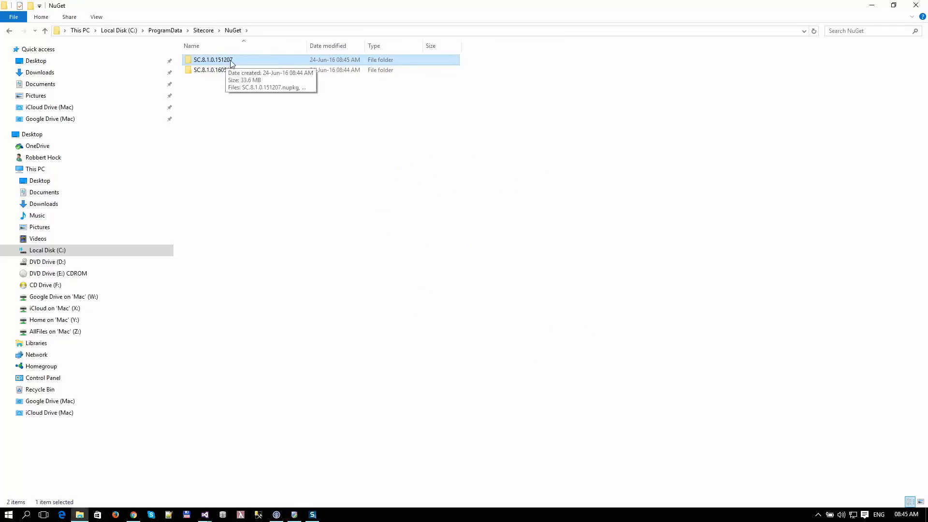
pyautogui.doubleClick(232, 63)
pyautogui.scroll(-20, 272, 251)
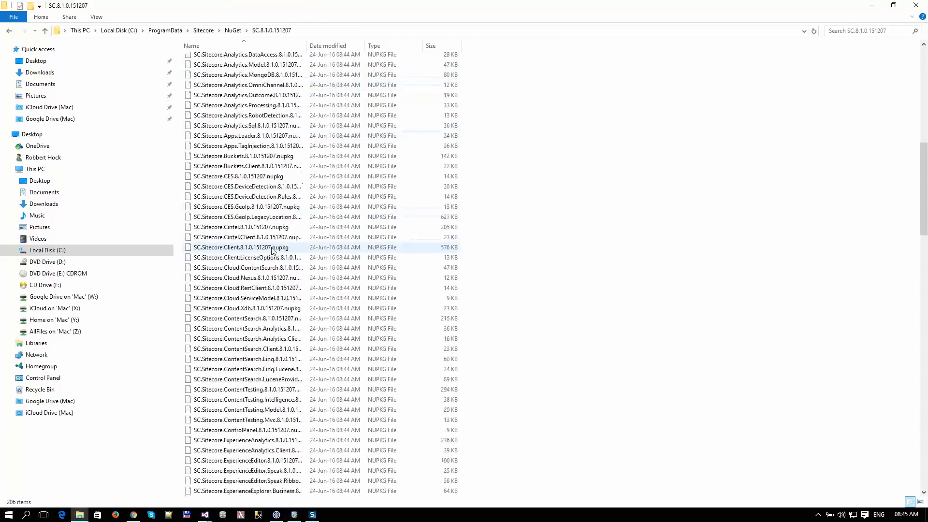
pyautogui.scroll(20, 272, 251)
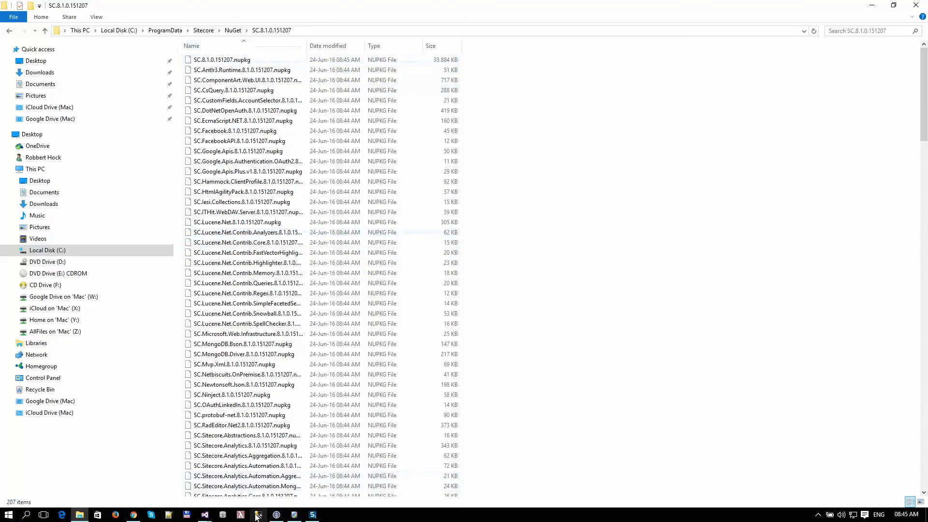
# - Bring SIM to the front to check whether the package generation is still running
pyautogui.rightClick(295, 515)
pyautogui.click(295, 515)
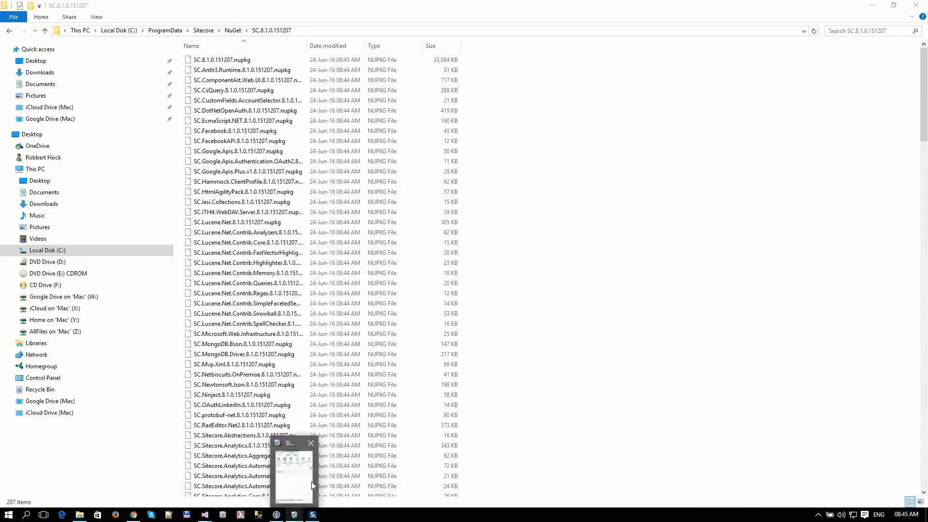
pyautogui.moveTo(305, 476)
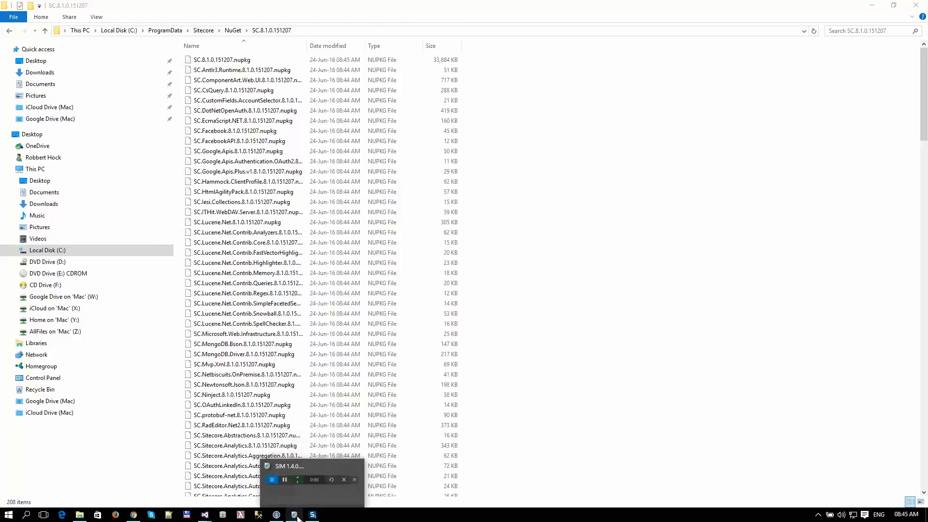
pyautogui.click(296, 515)
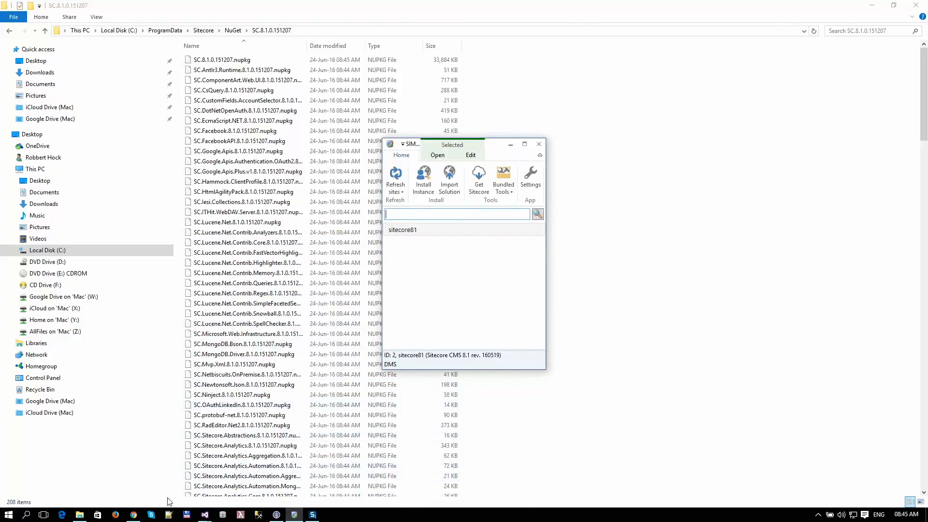
# - Switch to the Visual Studio window showing the Sitecore.Rocks NuGet packages, build the solution, and review the build summary in the output
pyautogui.click(204, 516)
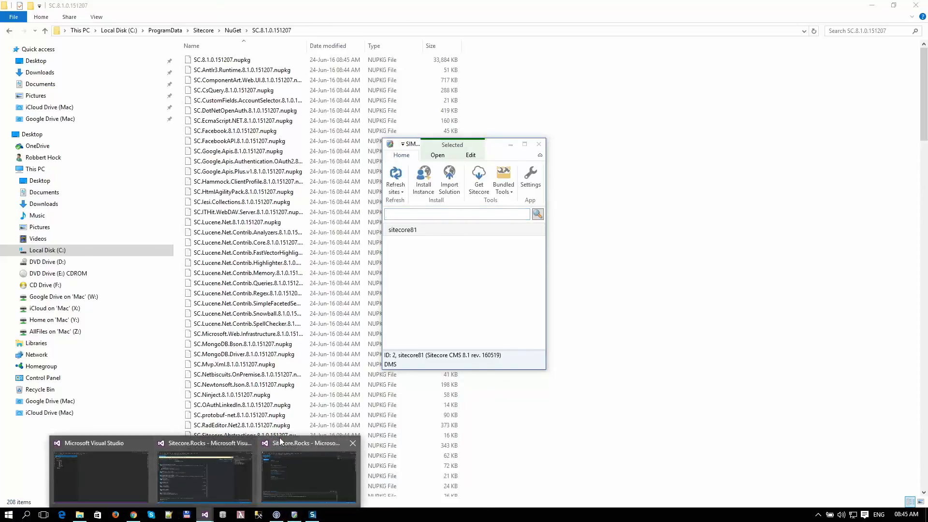
pyautogui.moveTo(225, 468)
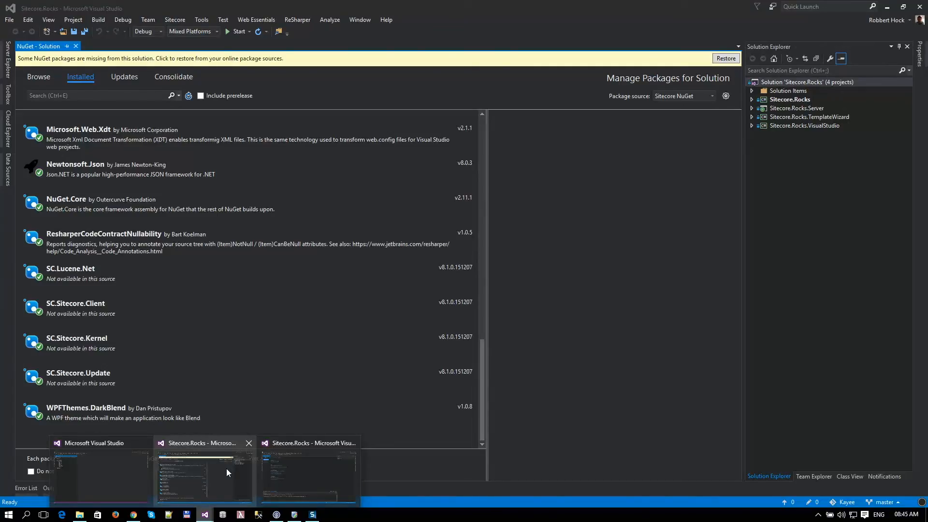
pyautogui.click(227, 468)
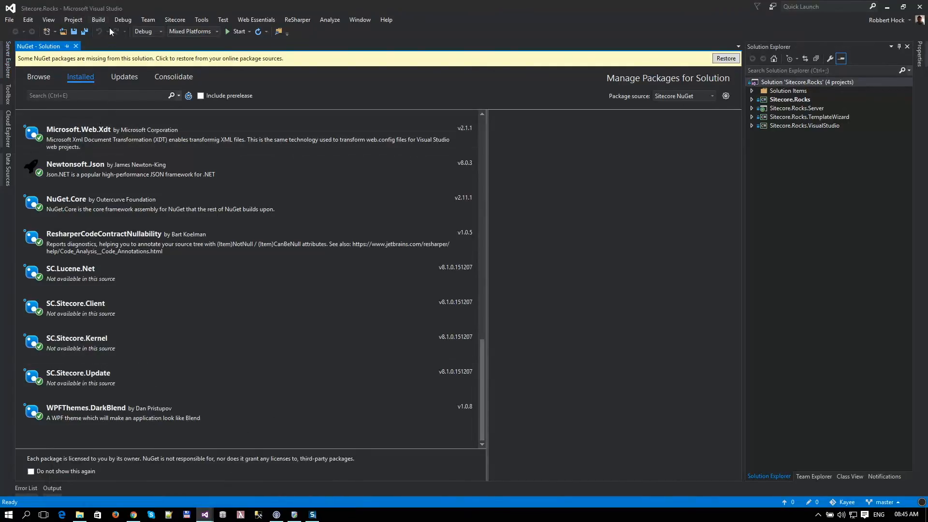
pyautogui.click(99, 20)
pyautogui.click(128, 32)
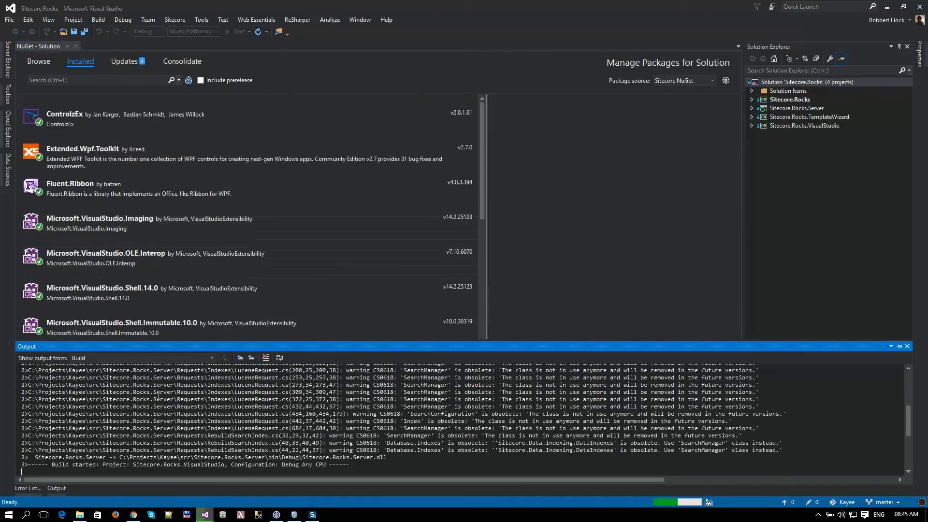
pyautogui.scroll(10, 672, 423)
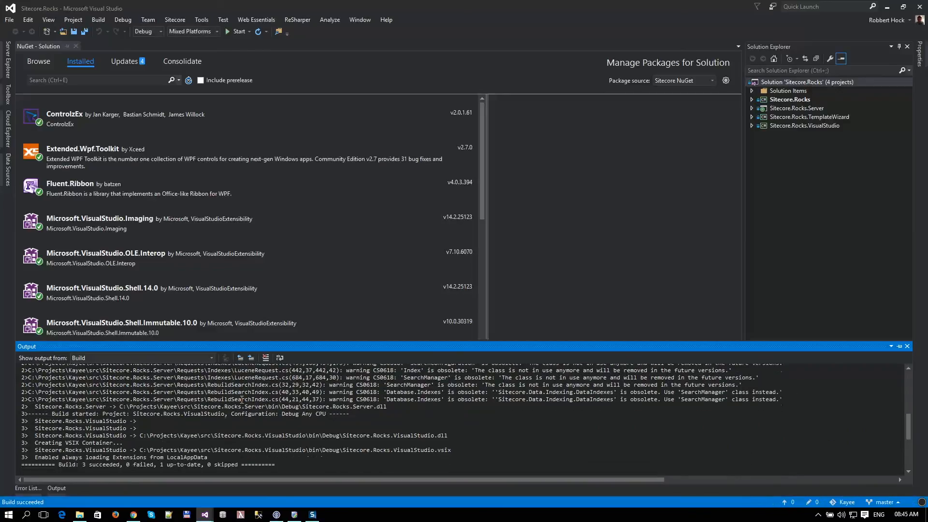
pyautogui.moveTo(65, 467); pyautogui.dragTo(326, 458)
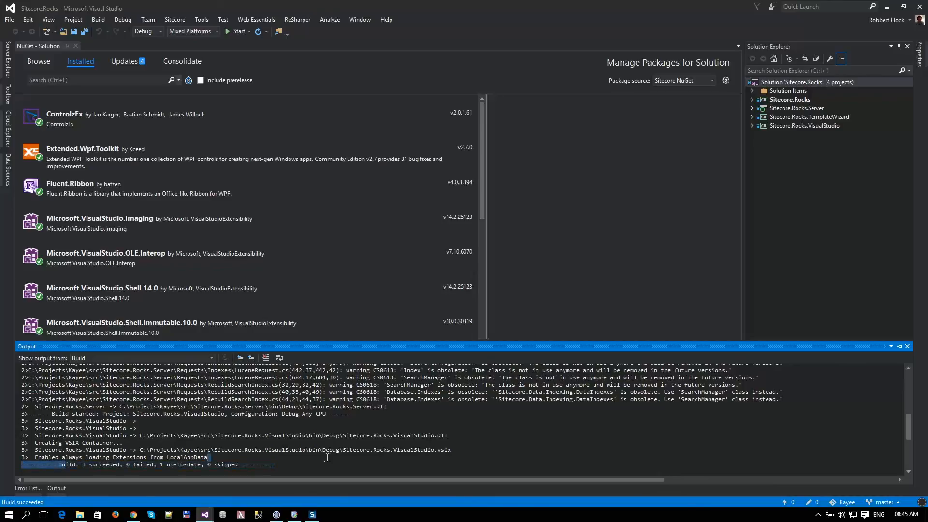